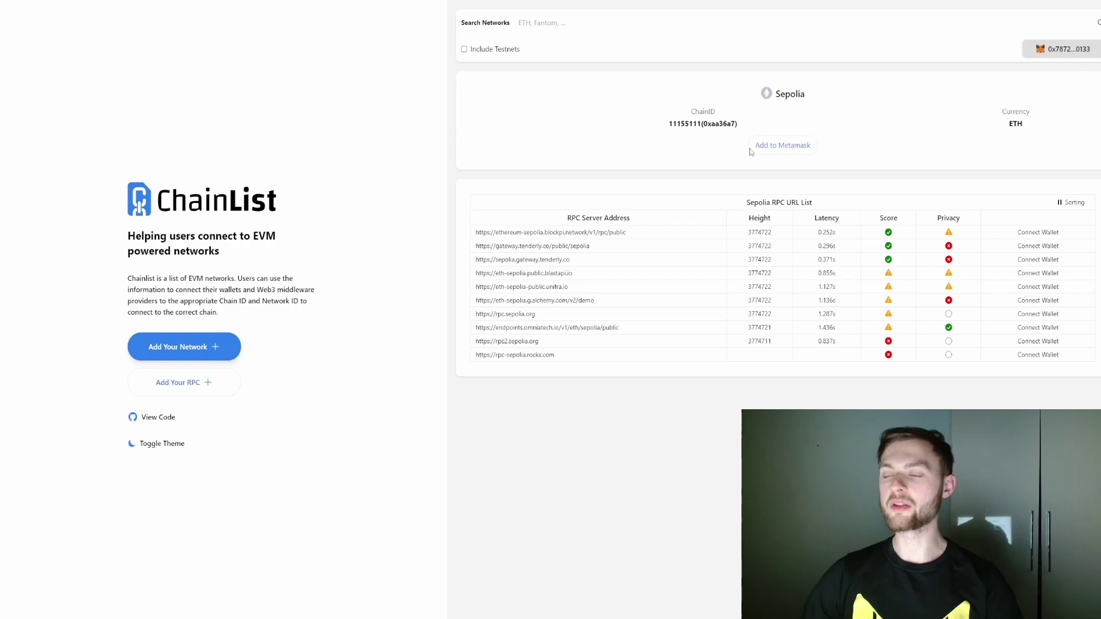
Add Sepolia to MetaMask from its ChainList card
click(777, 147)
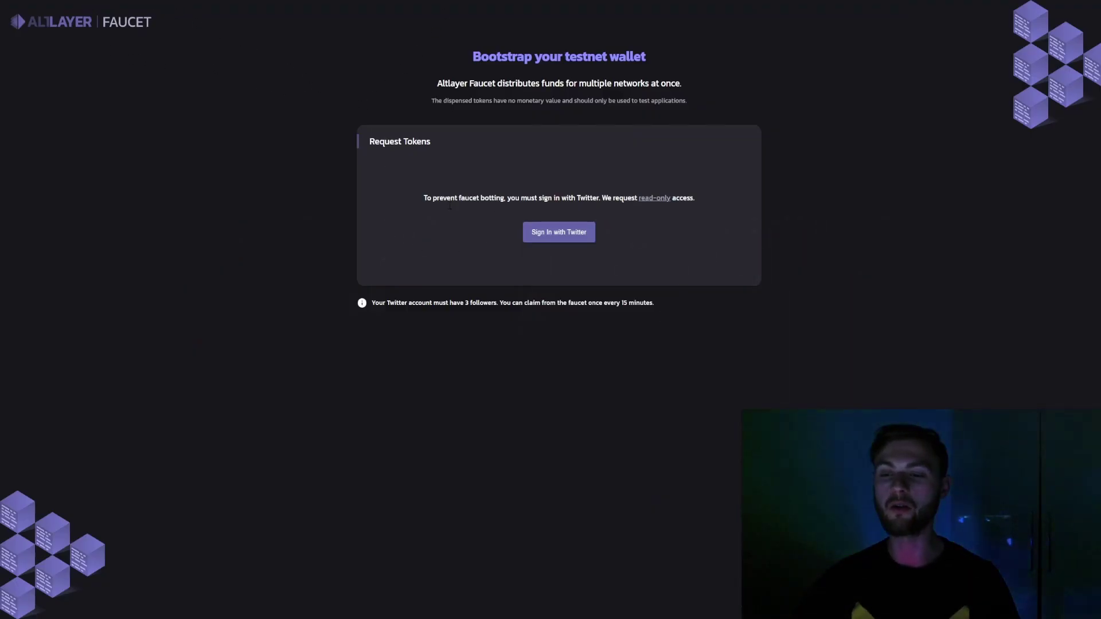
Sign in to the faucet with Twitter and request testnet tokens to the copied wallet address
click(550, 239)
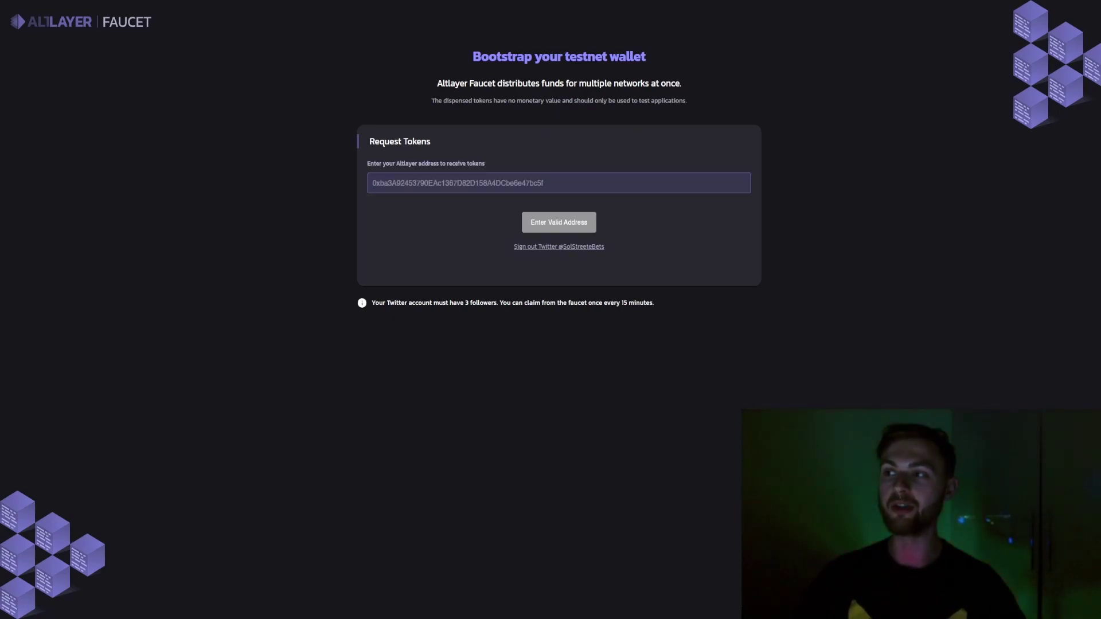
key(alt+shift+m)
click(822, 60)
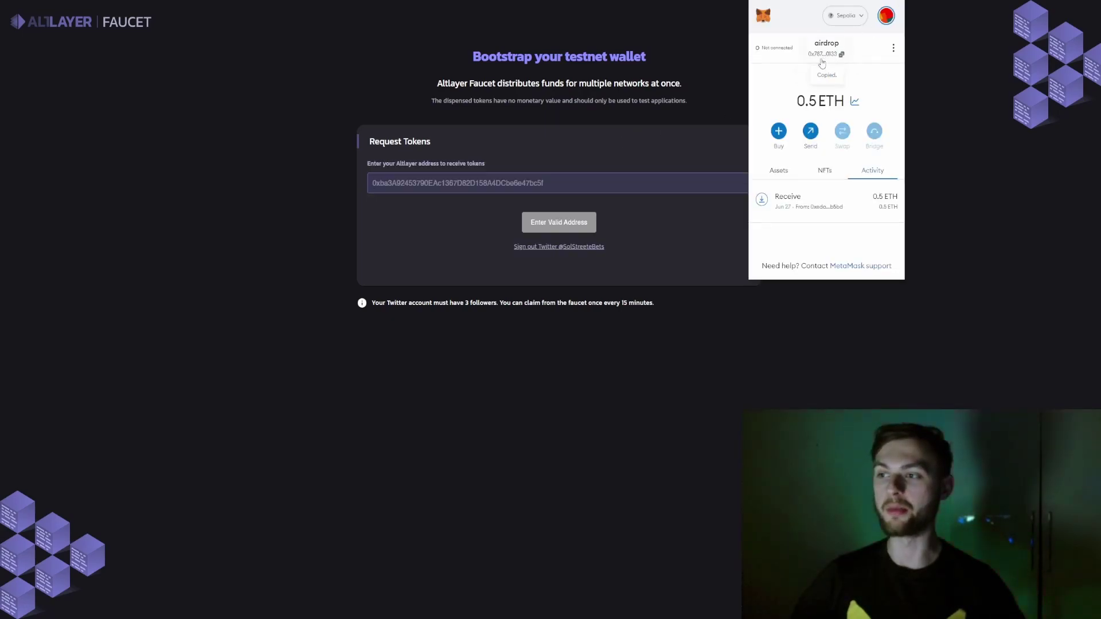
click(572, 148)
click(551, 183)
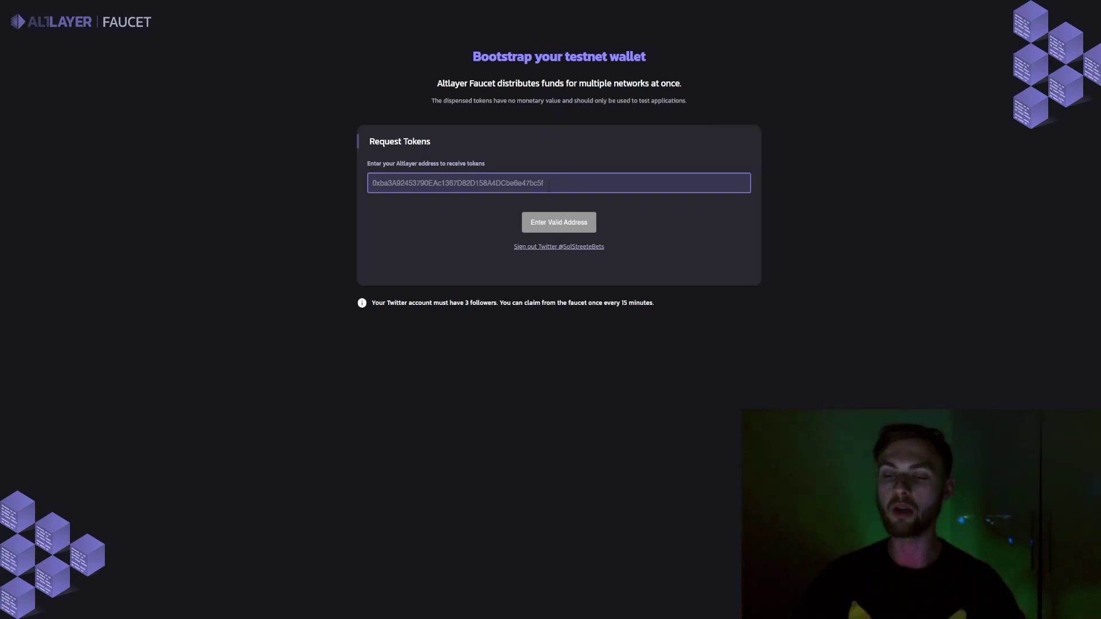
click(564, 227)
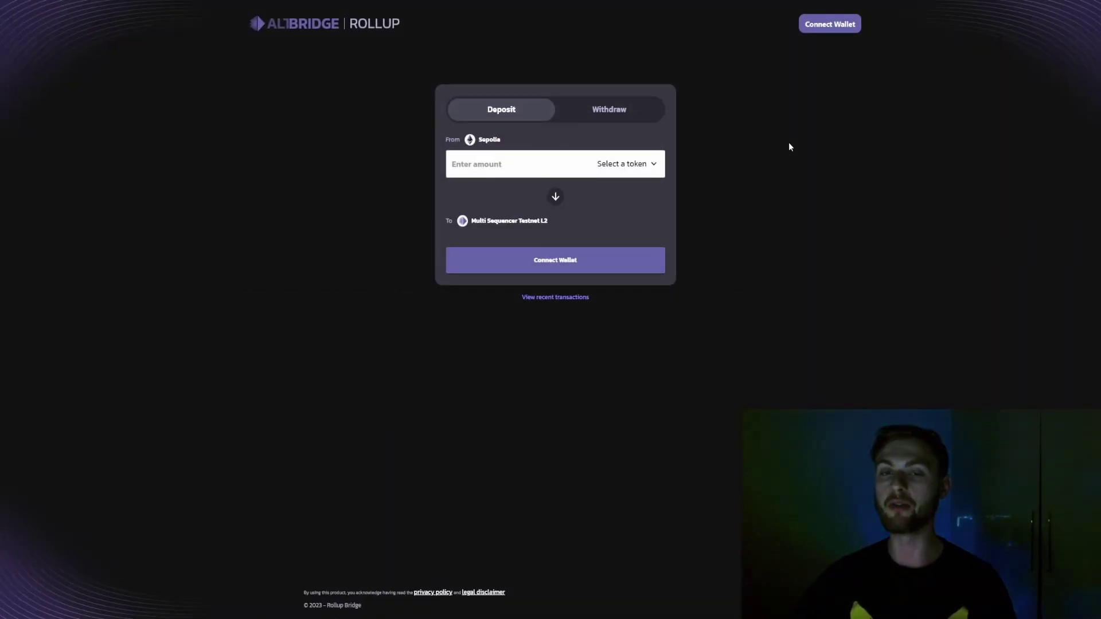
Connect MetaMask to the bridge and check token balances: 10 MSEQ and 0 MSNFT
click(825, 27)
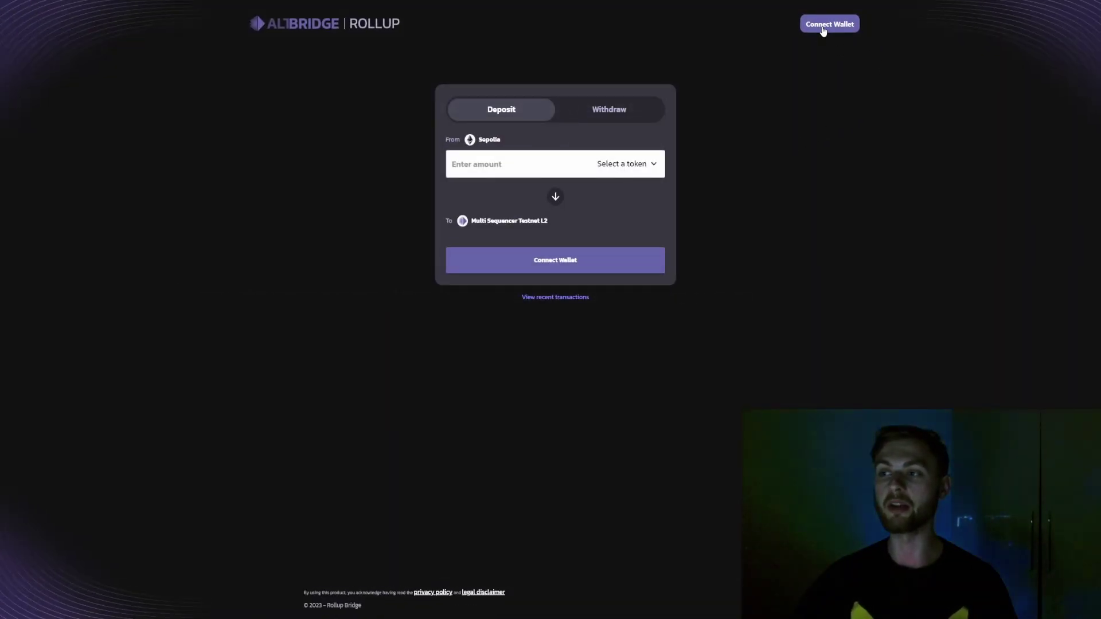
click(480, 246)
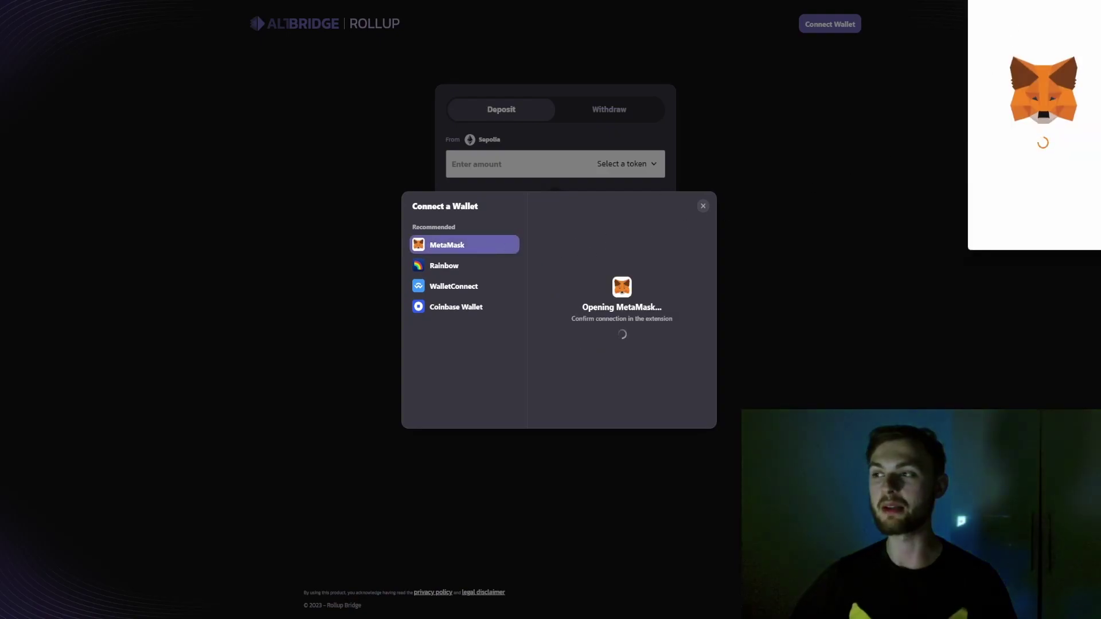
drag(1015, 5, 881, 70)
click(917, 337)
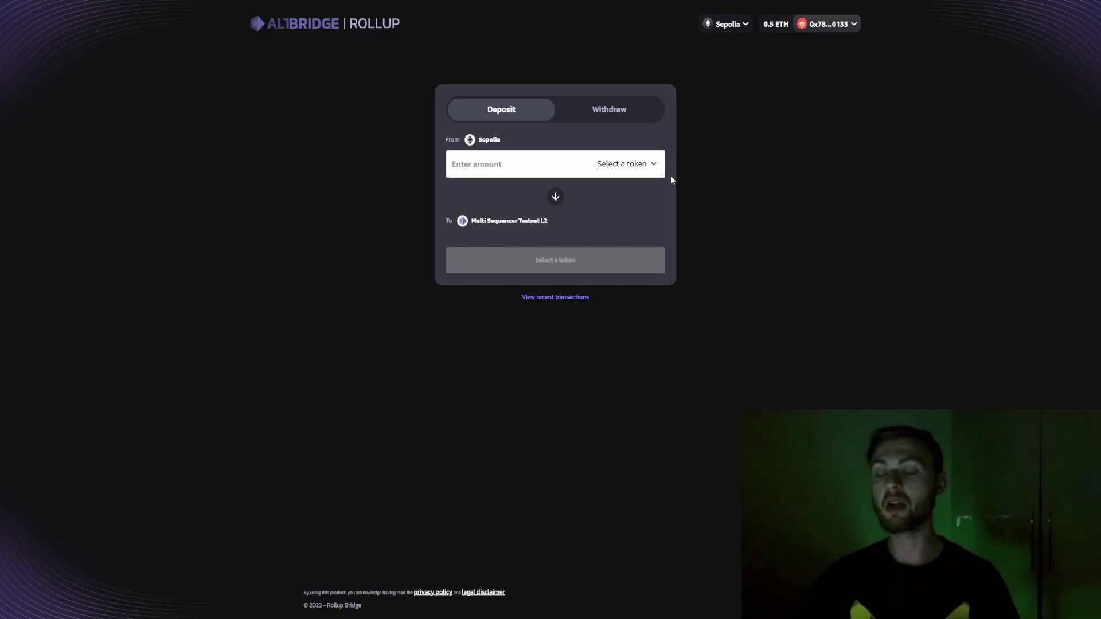
click(623, 167)
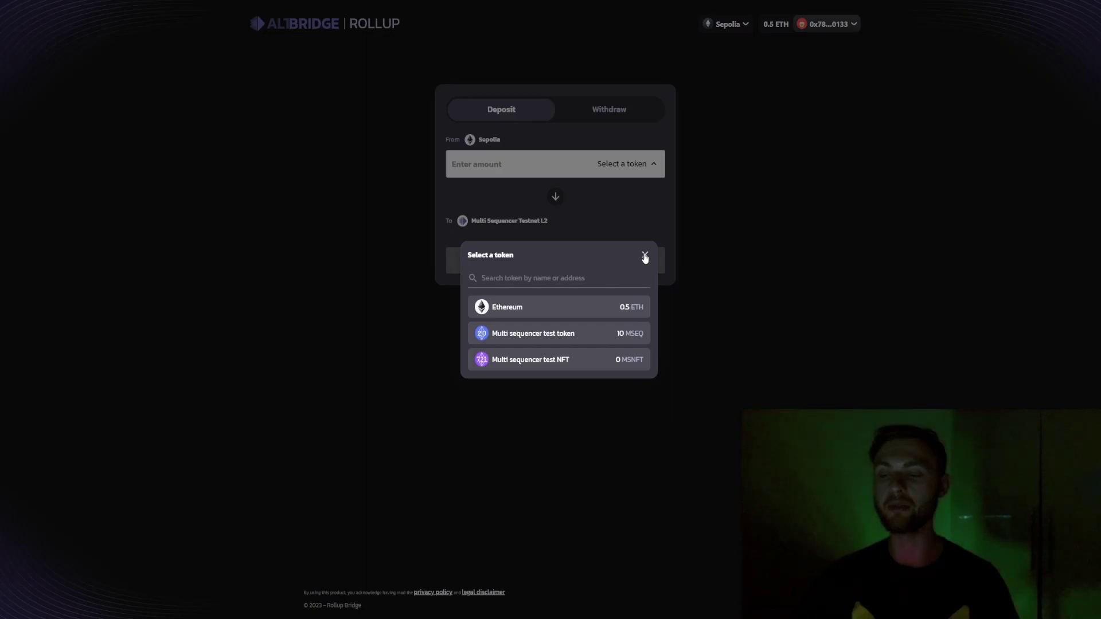
key(ctrl+Tab)
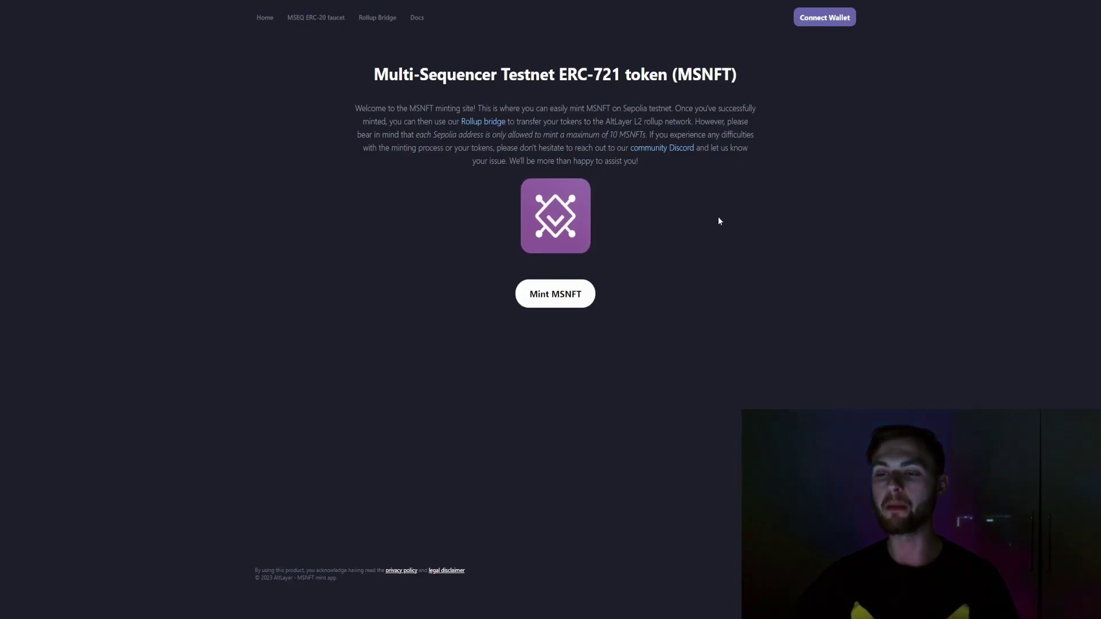
Connect the MetaMask account to the MSNFT mint site
click(814, 18)
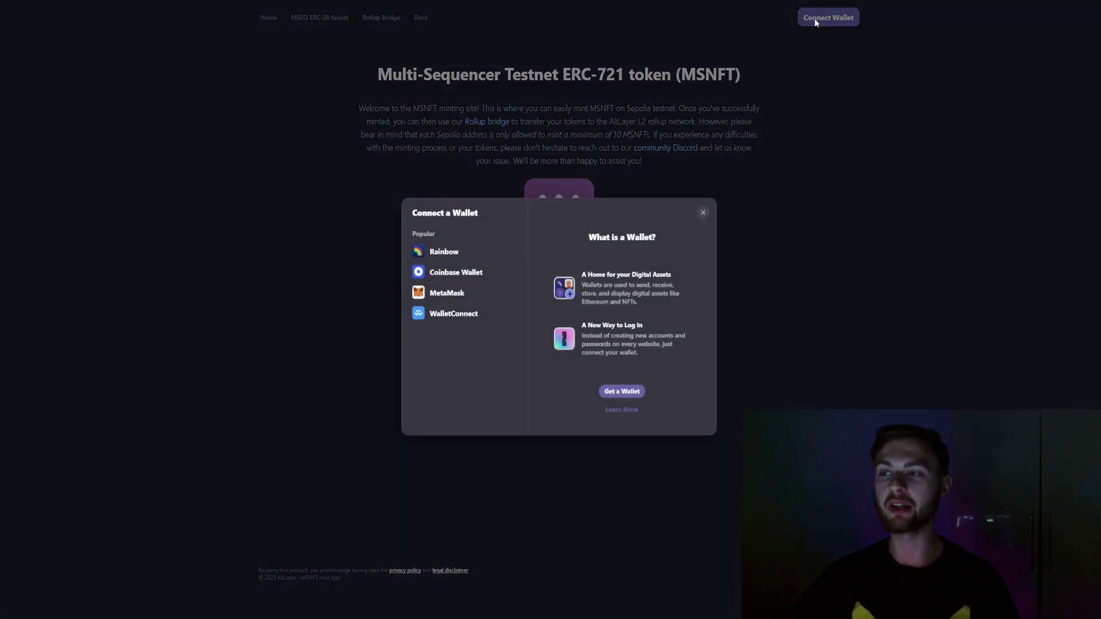
click(457, 289)
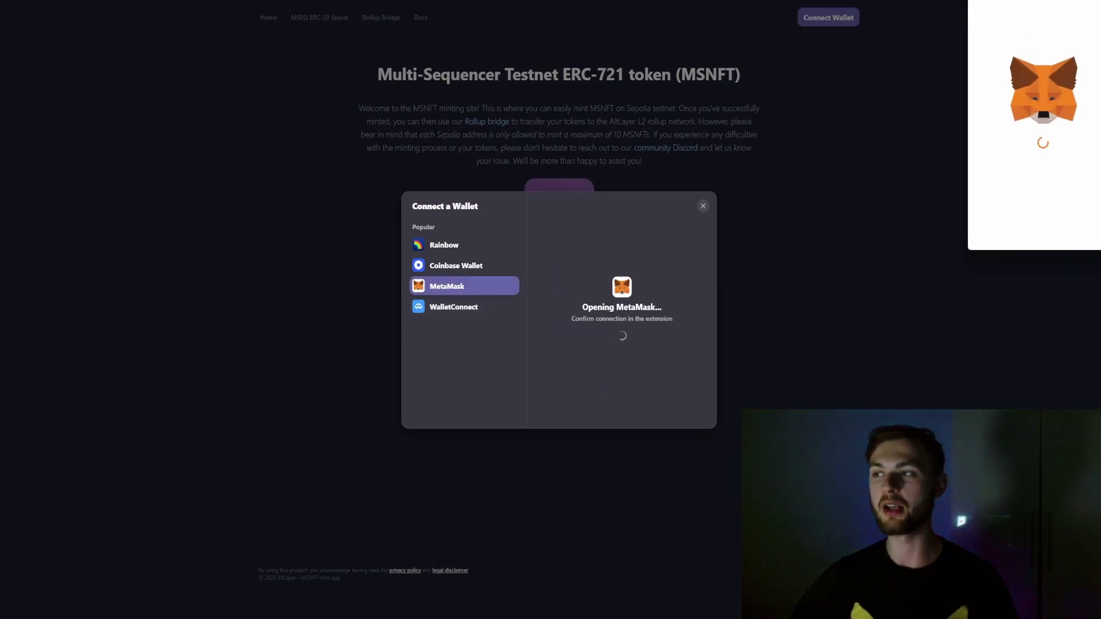
click(968, 343)
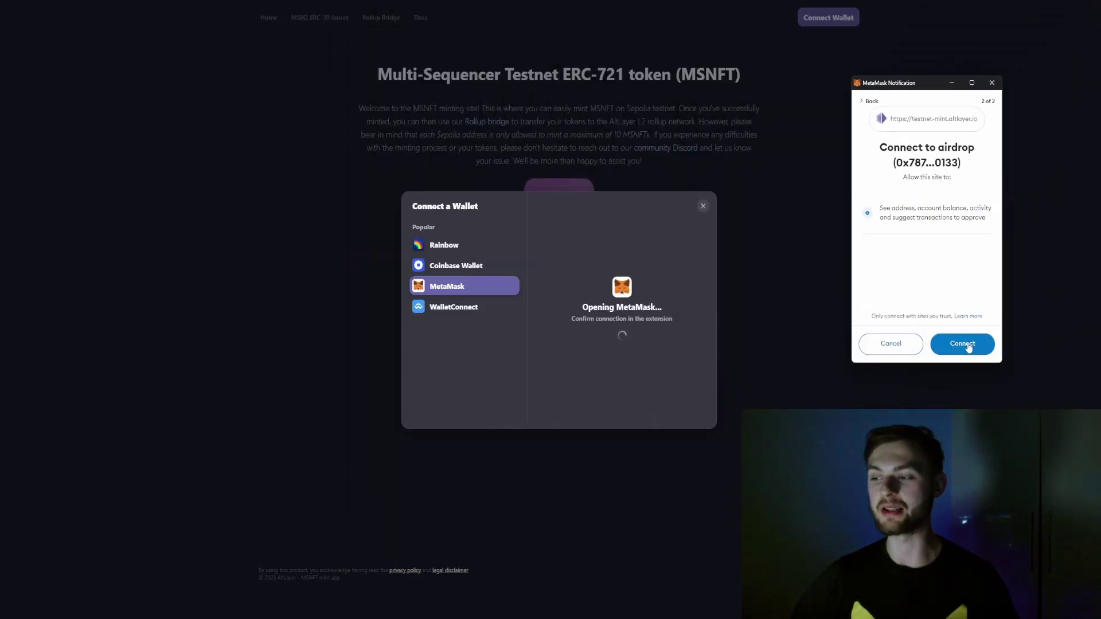
click(967, 344)
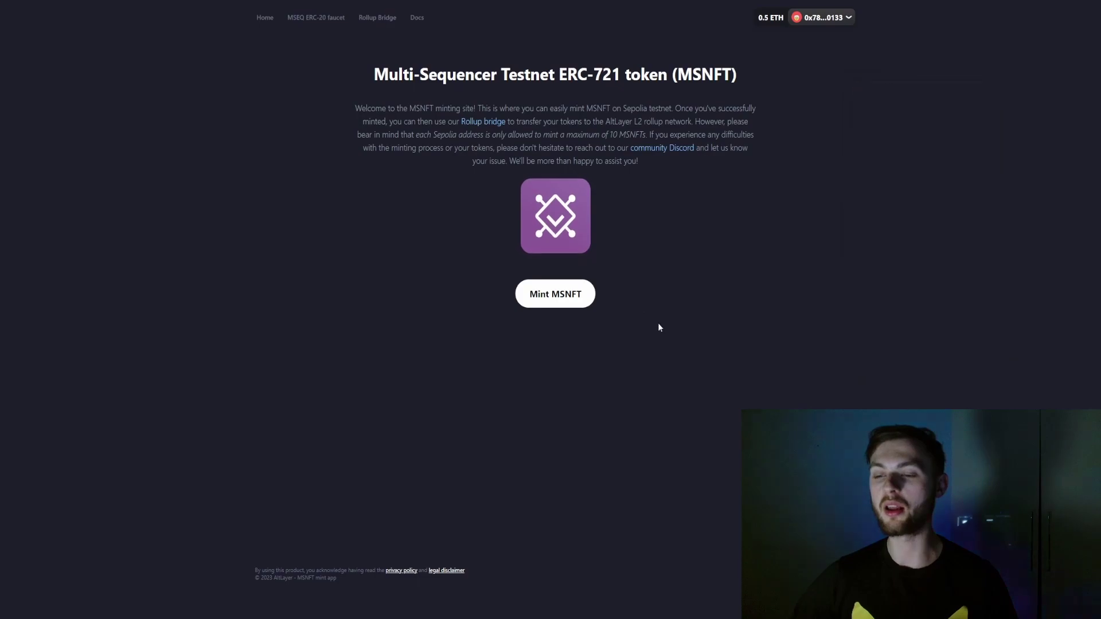
Free-mint 10 MSNFTs and confirm the transaction
click(554, 305)
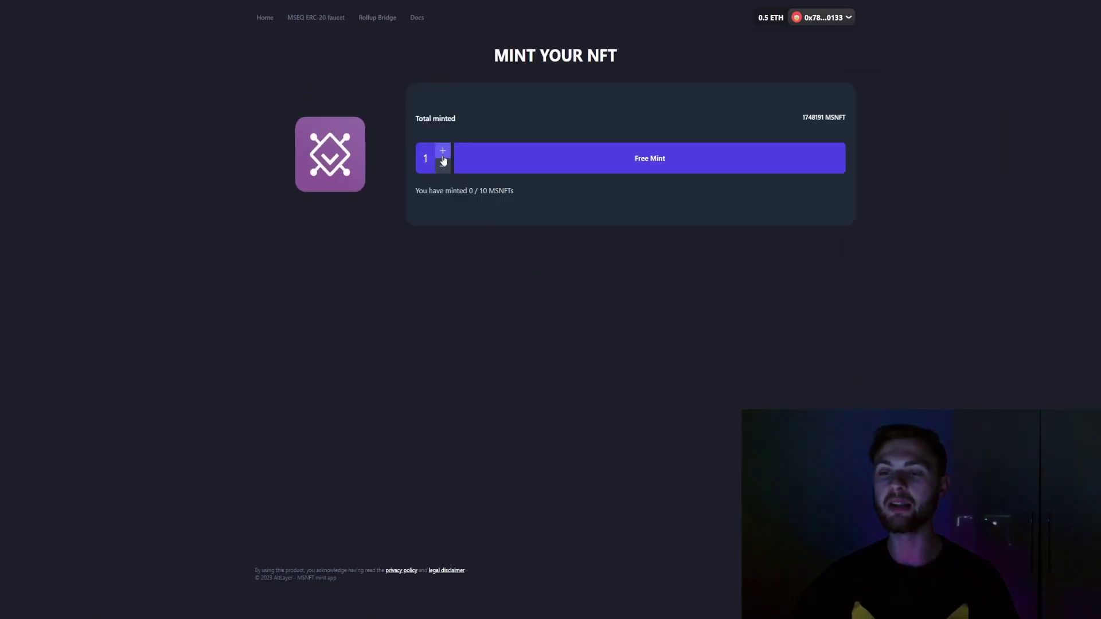
click(442, 153)
click(443, 153)
click(443, 154)
click(443, 154)
click(443, 153)
click(443, 153)
click(442, 153)
click(443, 153)
click(445, 152)
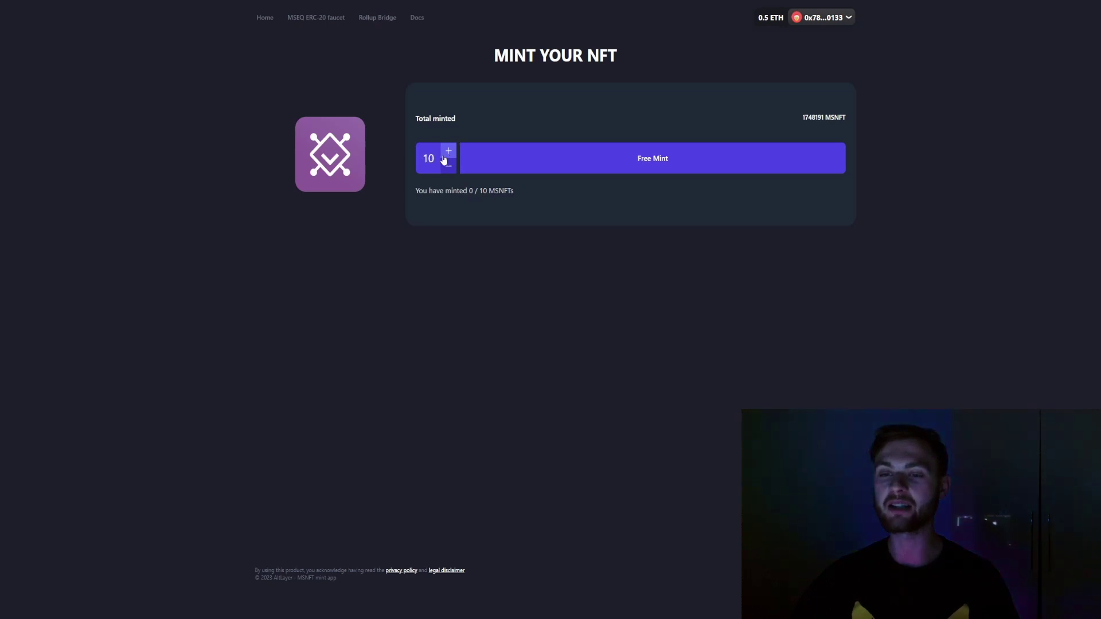
click(608, 166)
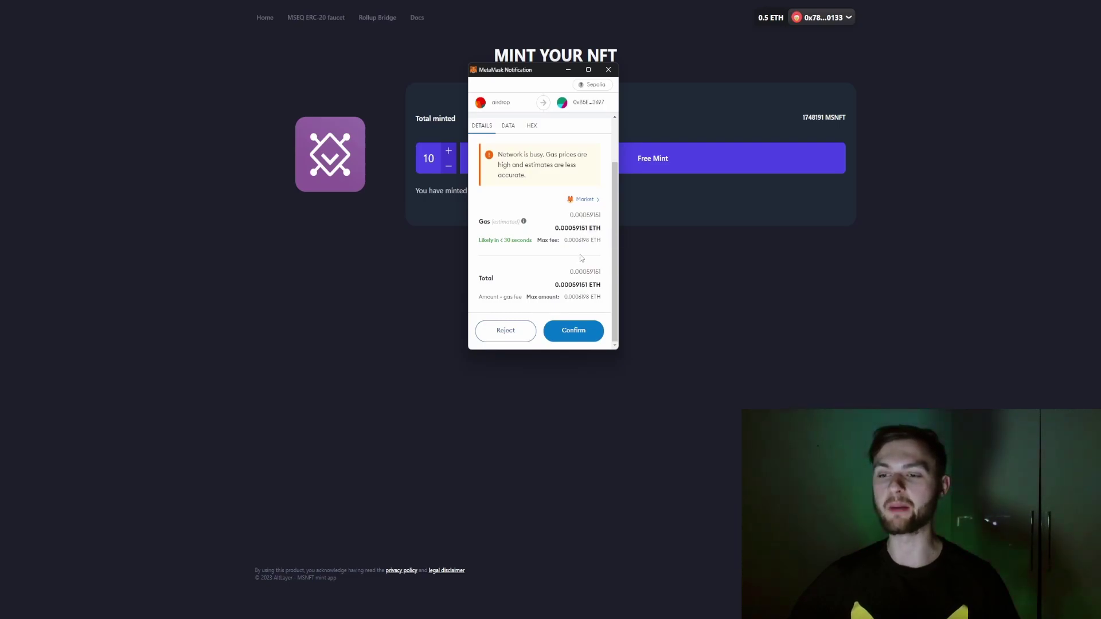
click(571, 331)
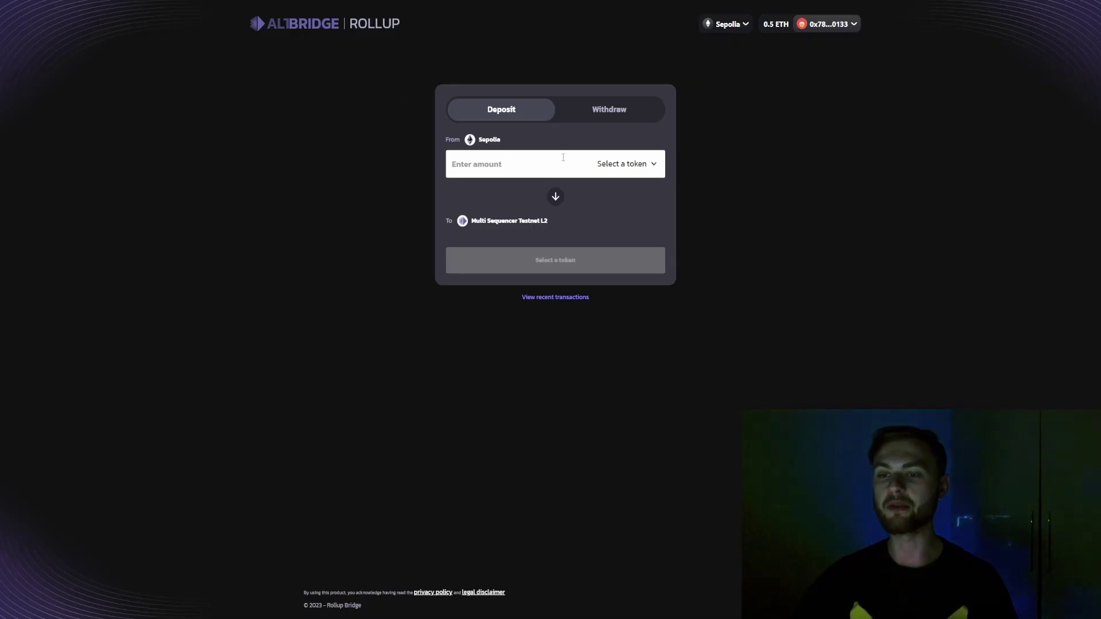
Deposit 0.1 ETH from Sepolia to the L2 and confirm it in MetaMask
click(626, 166)
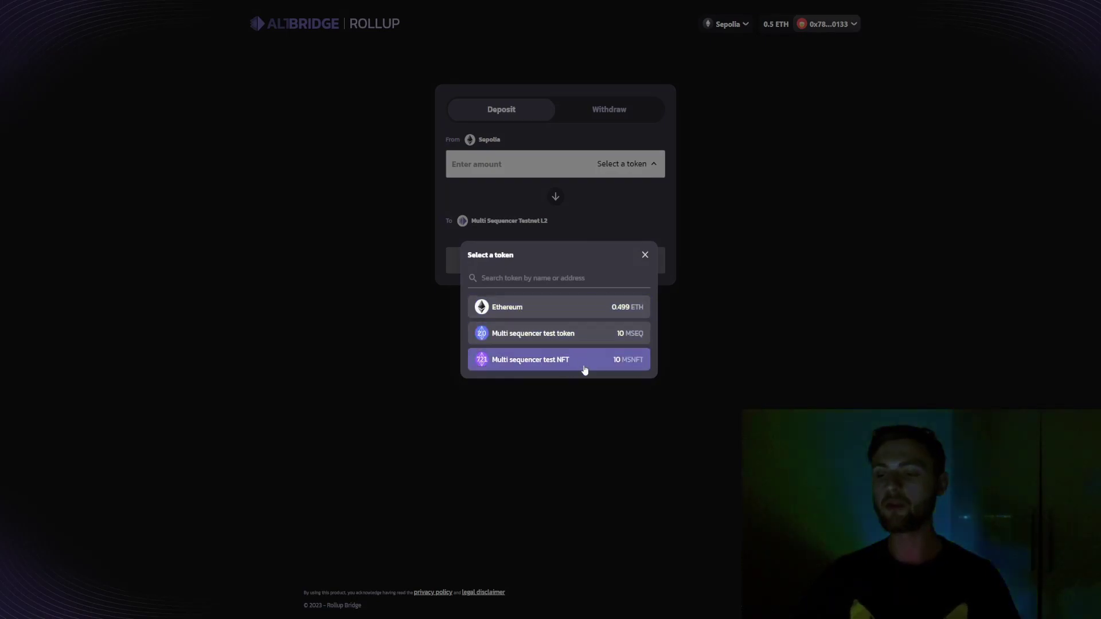
click(592, 310)
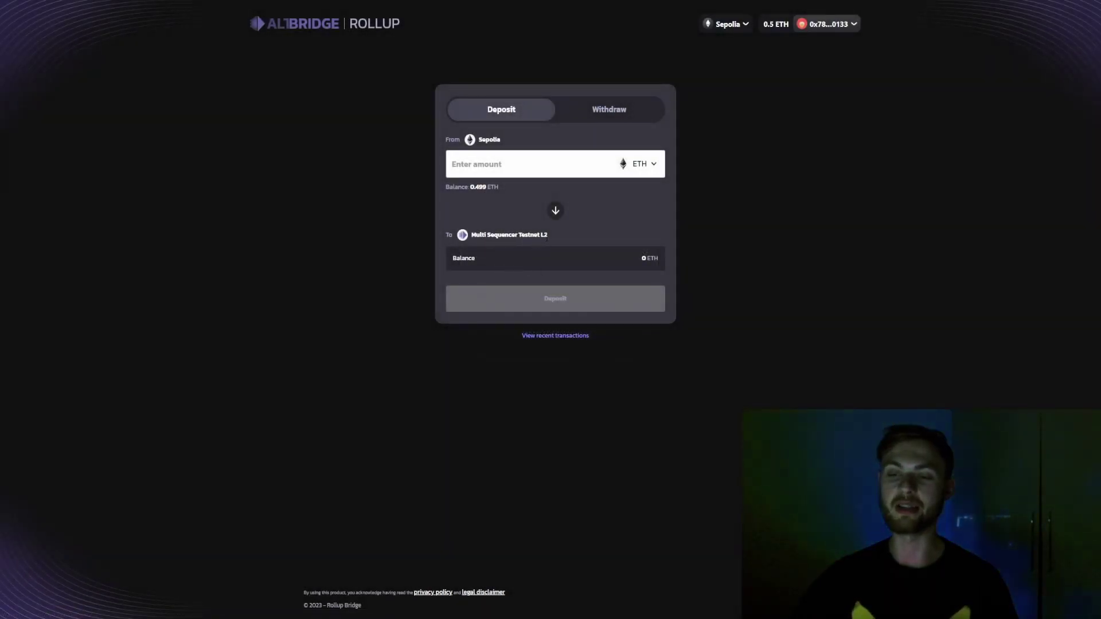
click(517, 168)
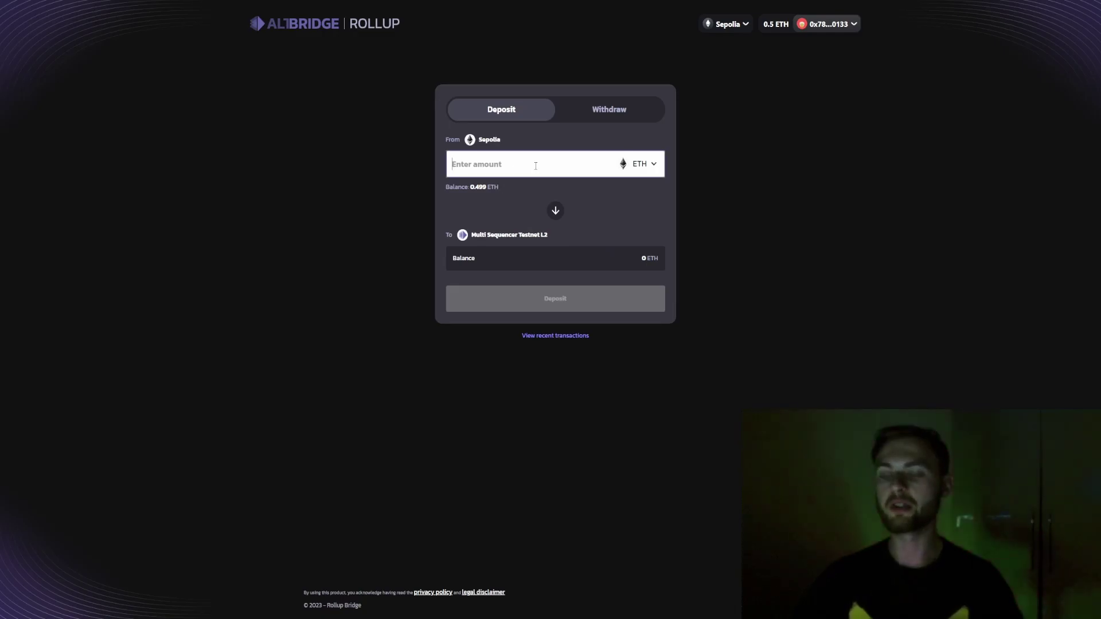
text(0.1)
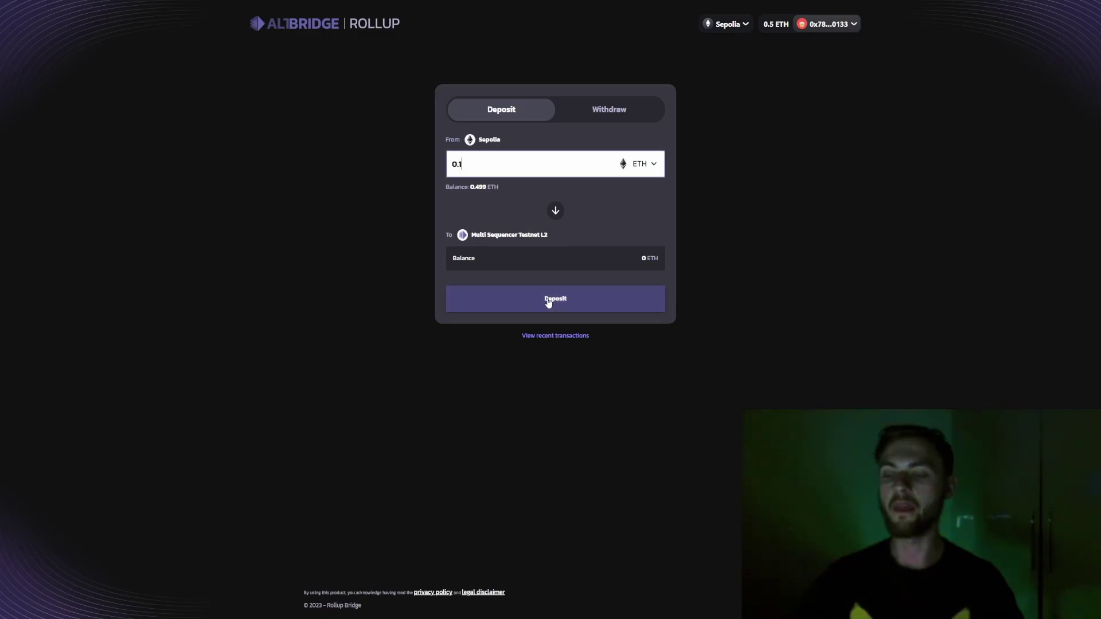
click(549, 303)
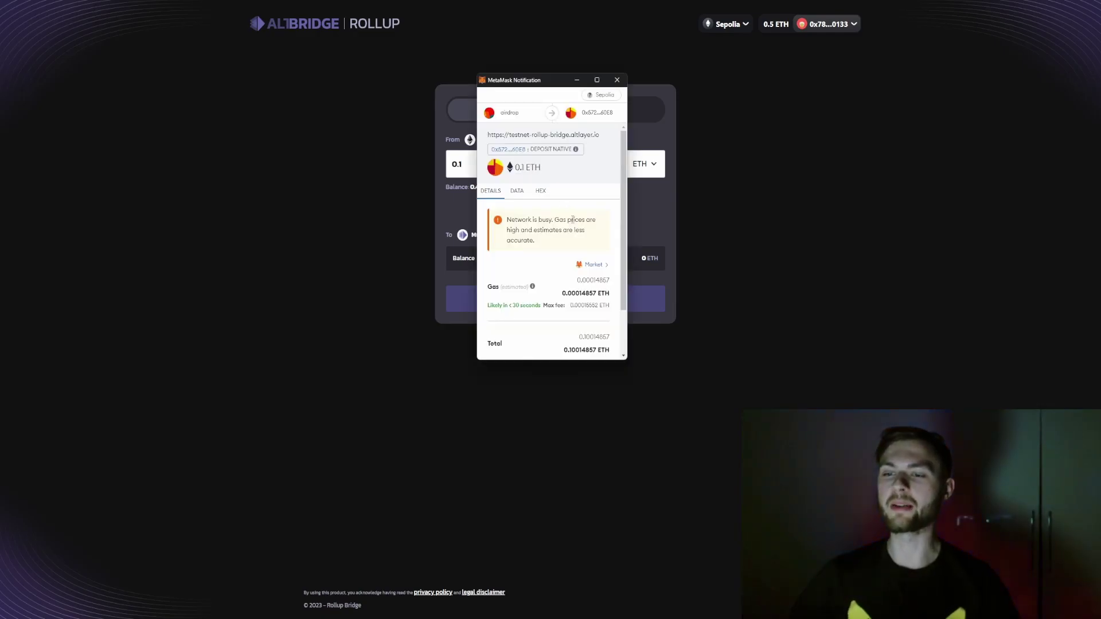
scroll(576, 247, down, 2)
click(581, 342)
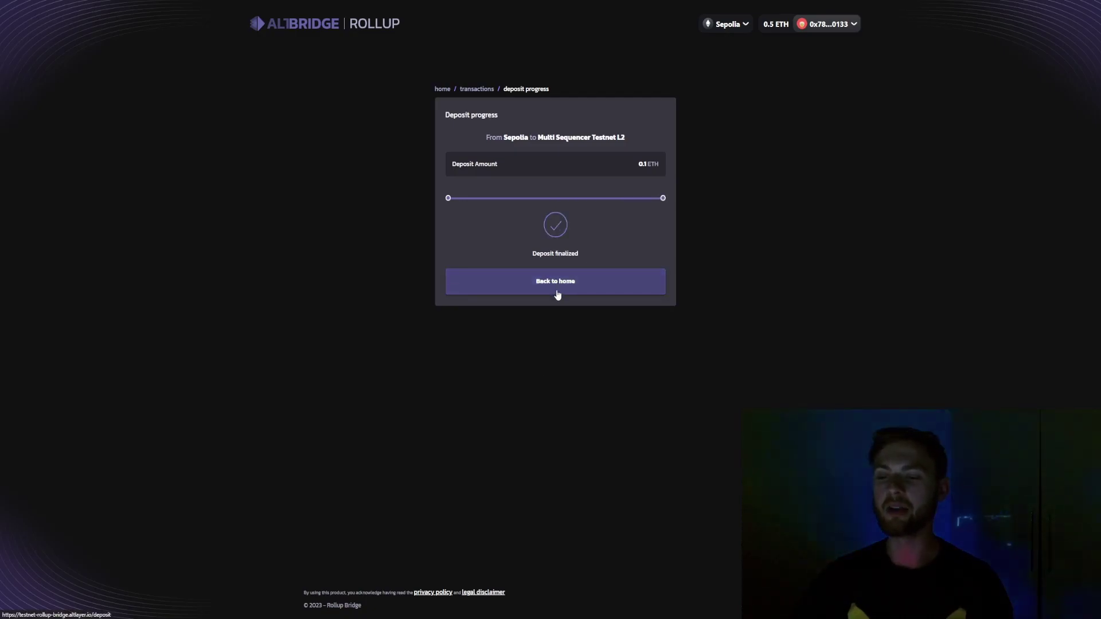
click(553, 287)
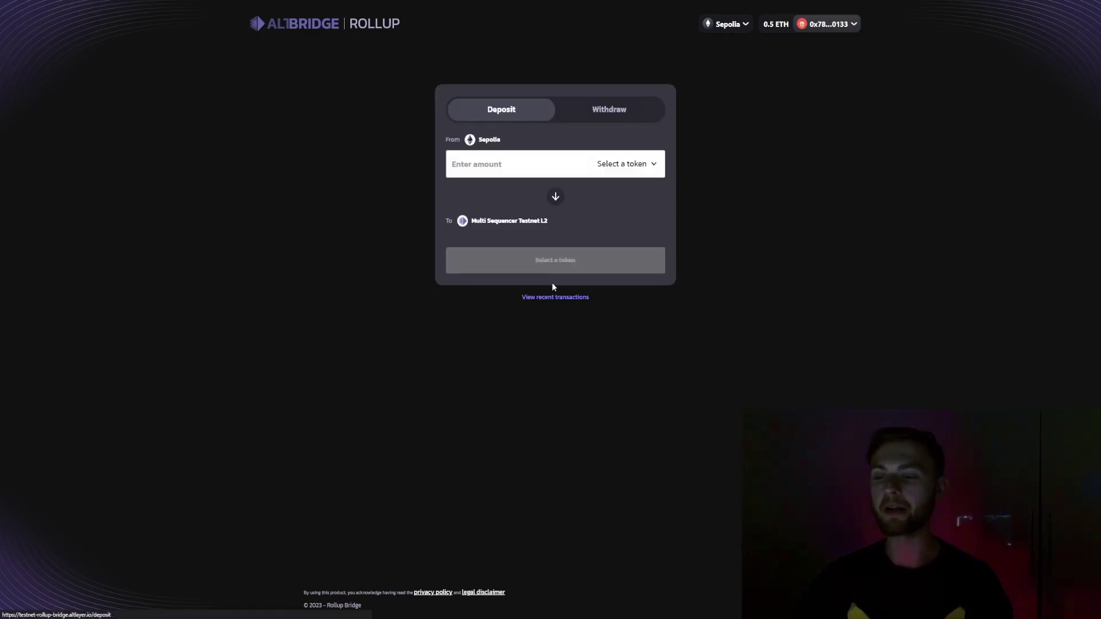
Flip the bridge to Withdraw and add and switch to Multi Sequencer Testnet L2
click(555, 197)
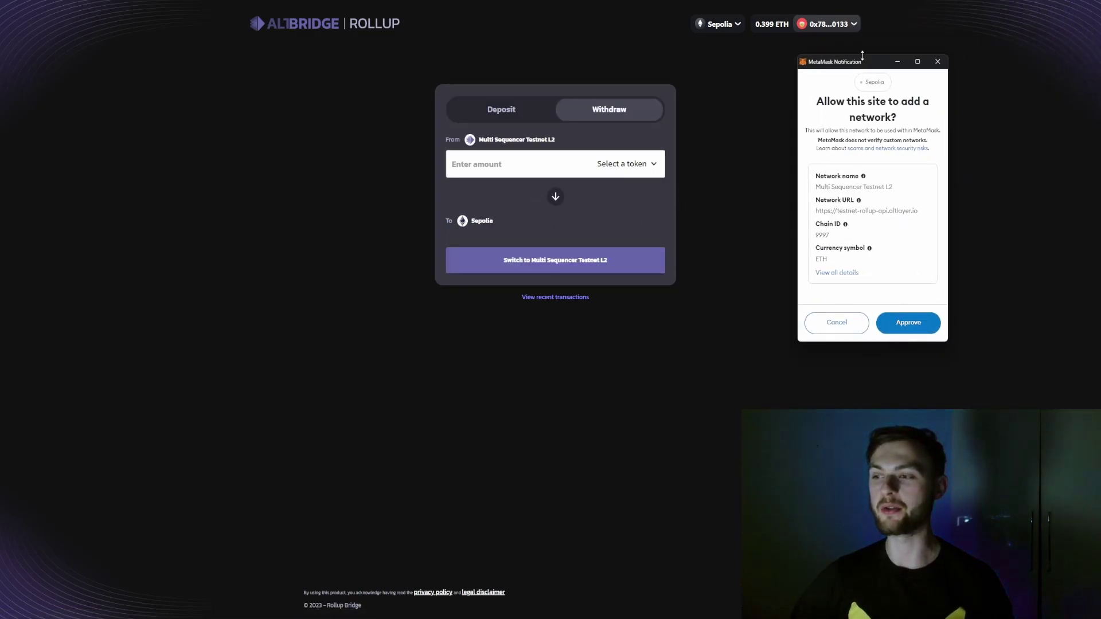
drag(862, 56, 537, 83)
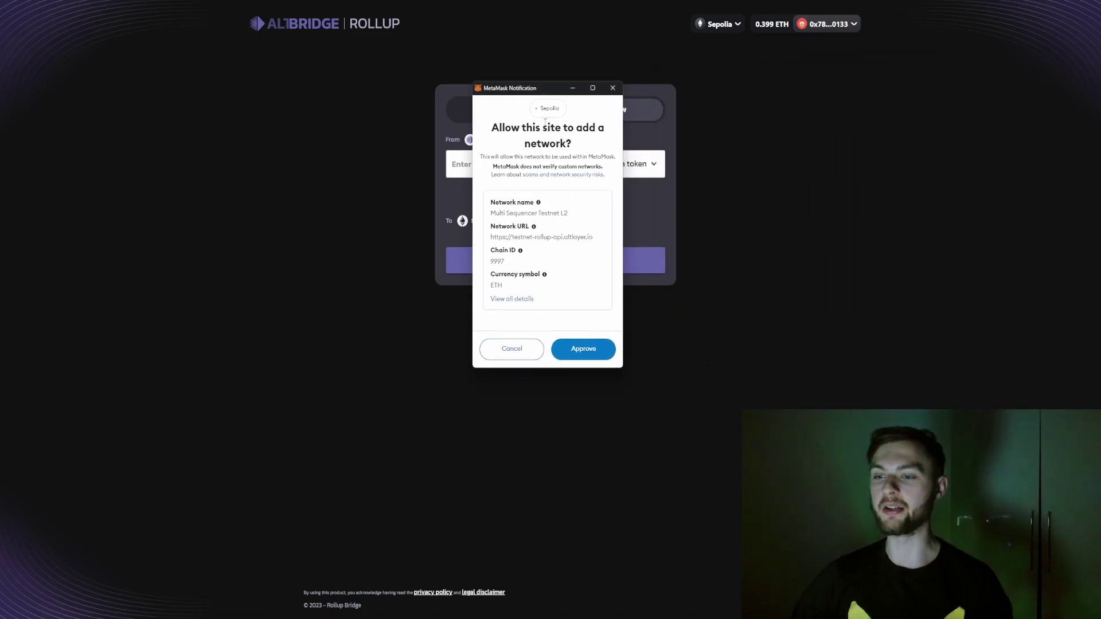
click(581, 357)
click(582, 351)
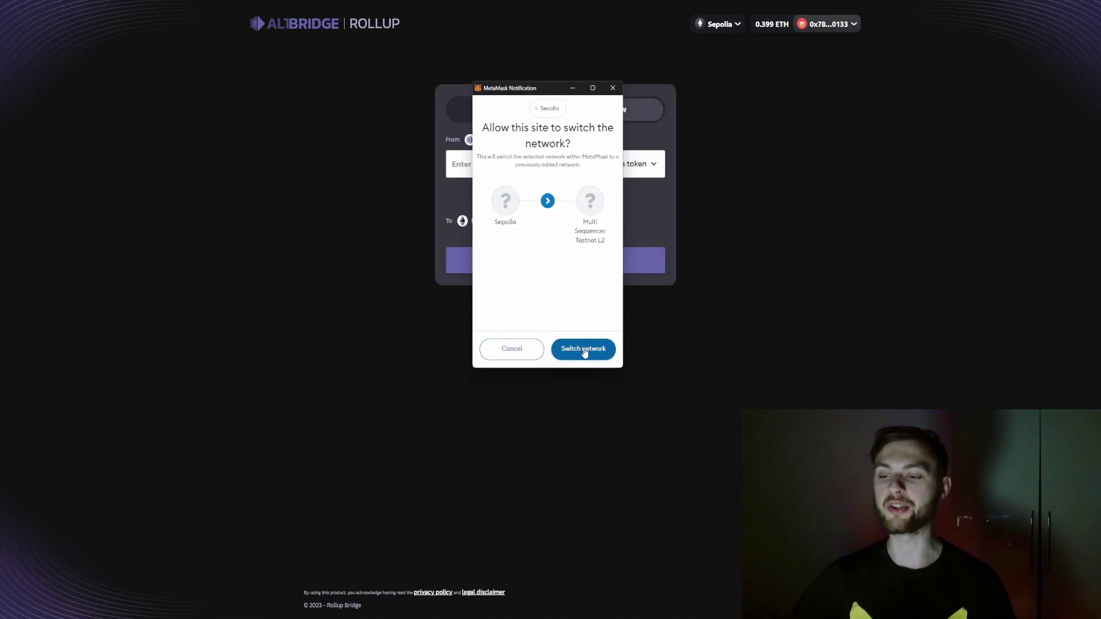
Withdraw 0.08 ETH from the L2 and confirm the transaction
click(621, 165)
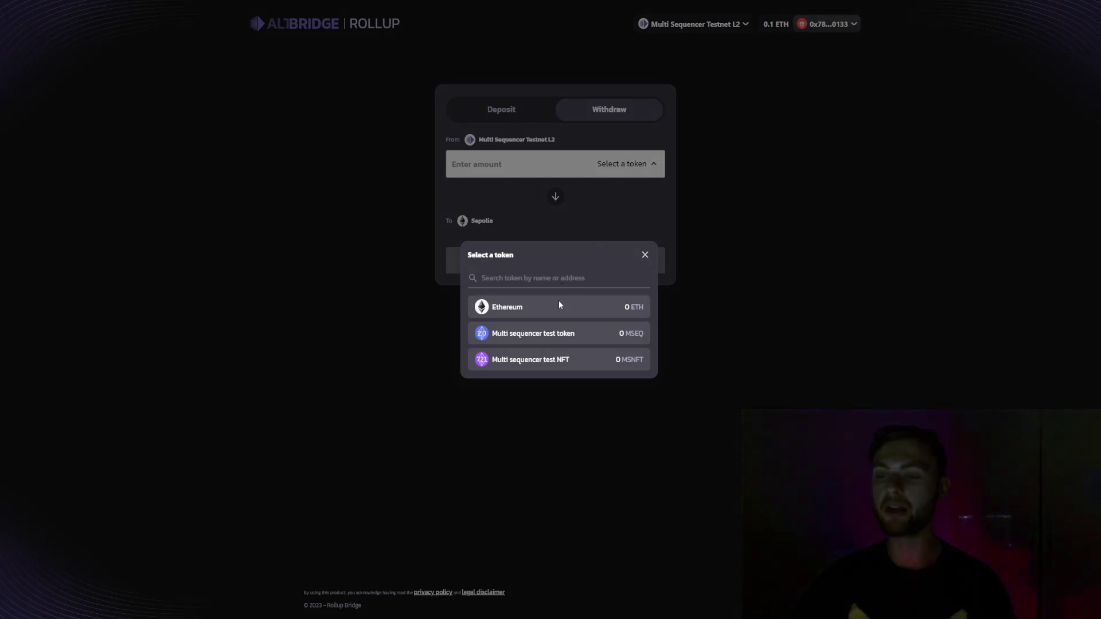
click(623, 307)
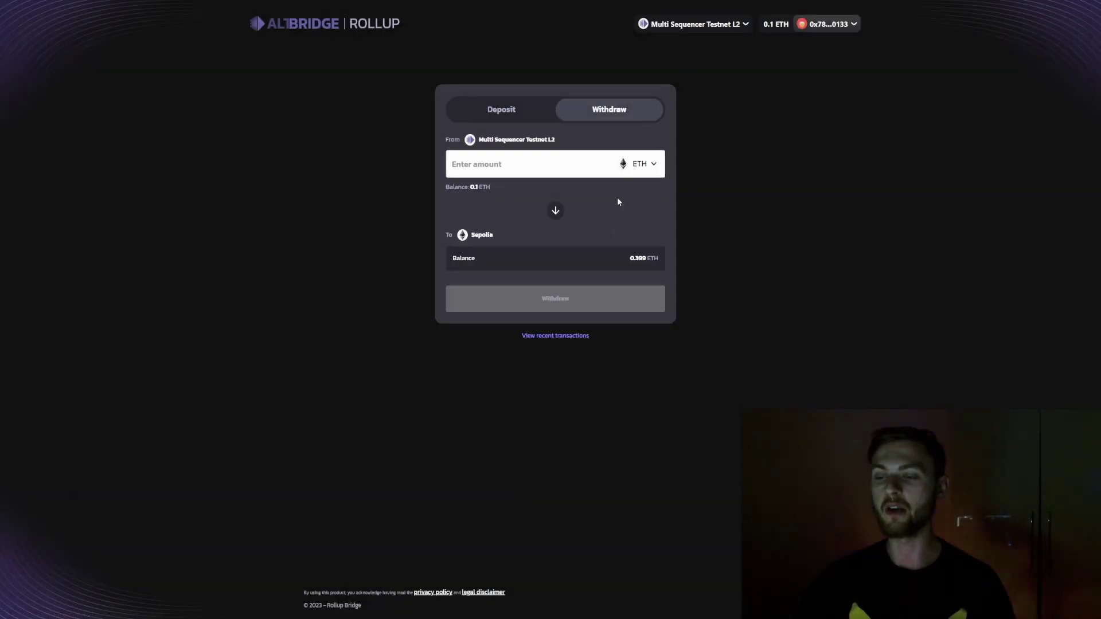
click(511, 169)
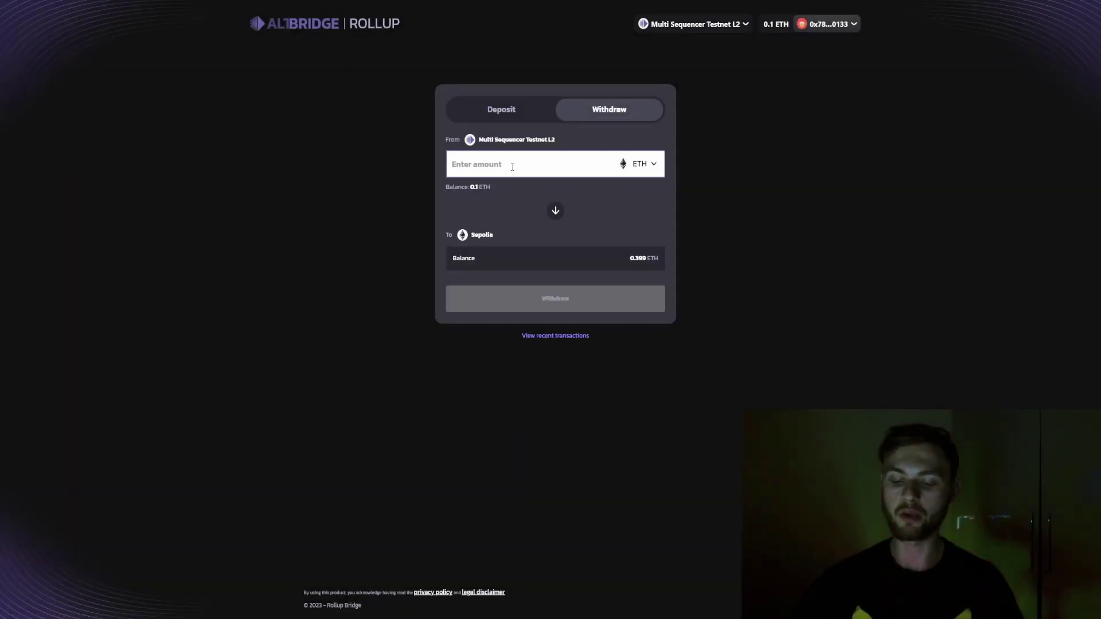
text(0.08)
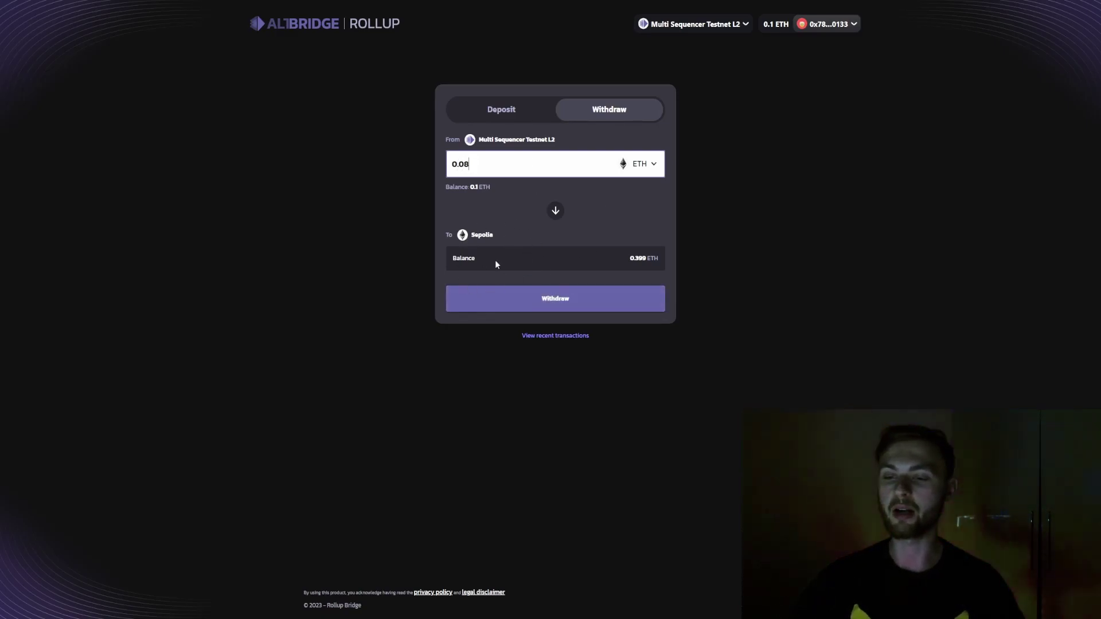
click(532, 297)
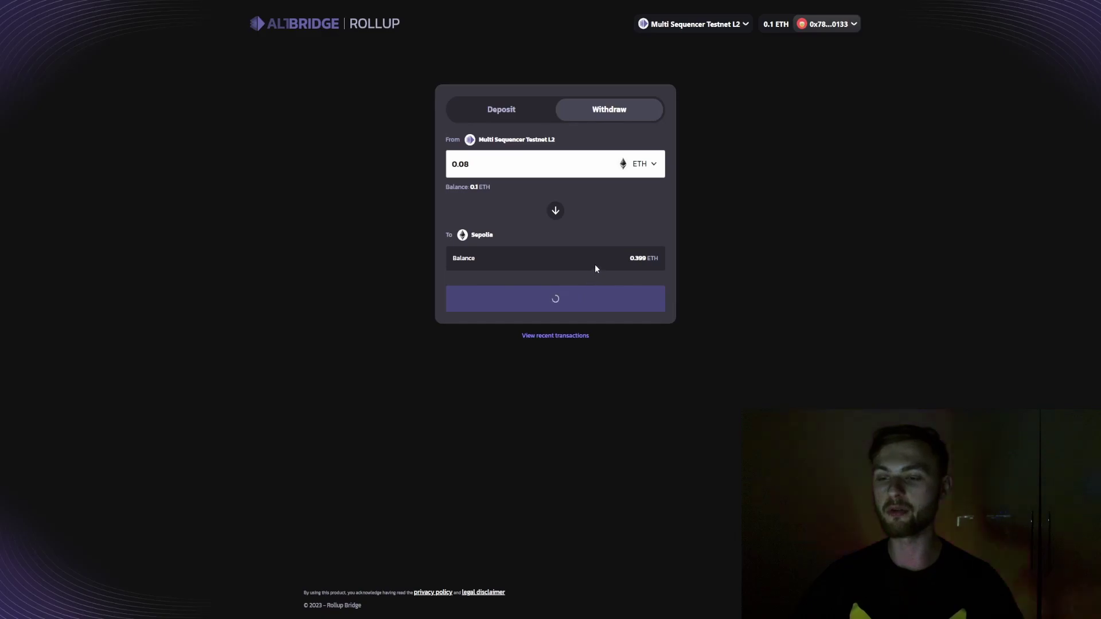
click(574, 320)
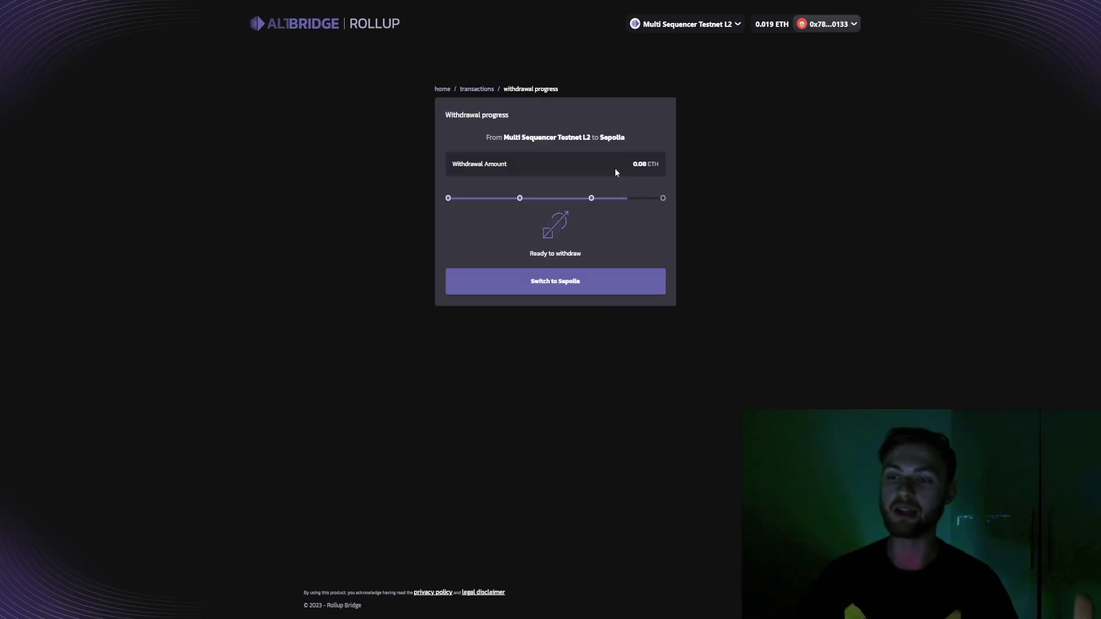
Switch the wallet to Sepolia and confirm the ETH withdrawal finalization
click(557, 288)
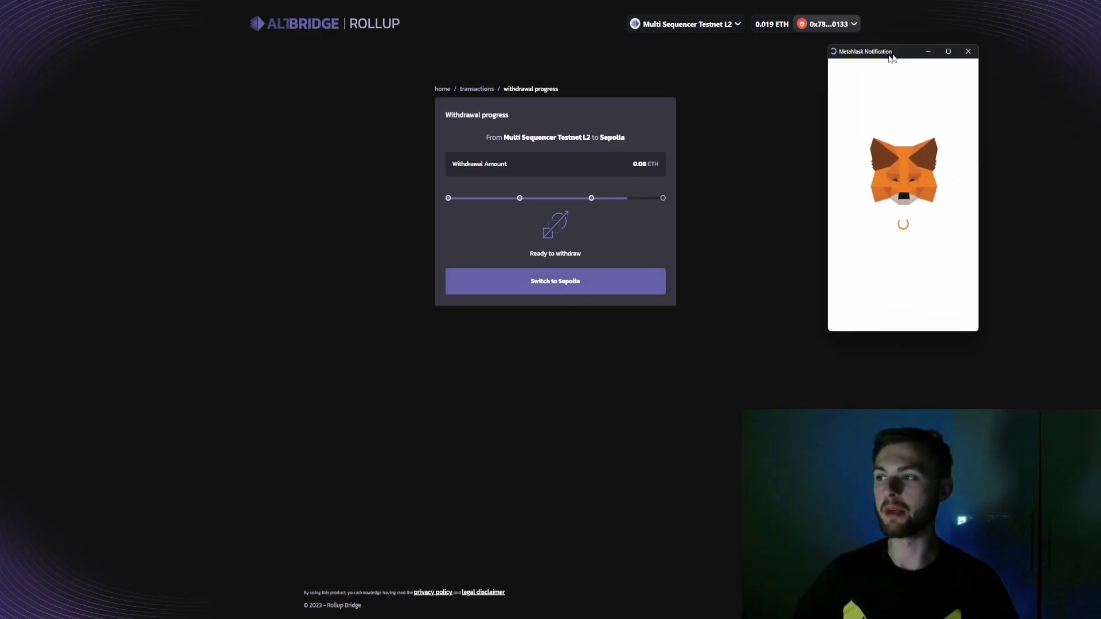
click(602, 370)
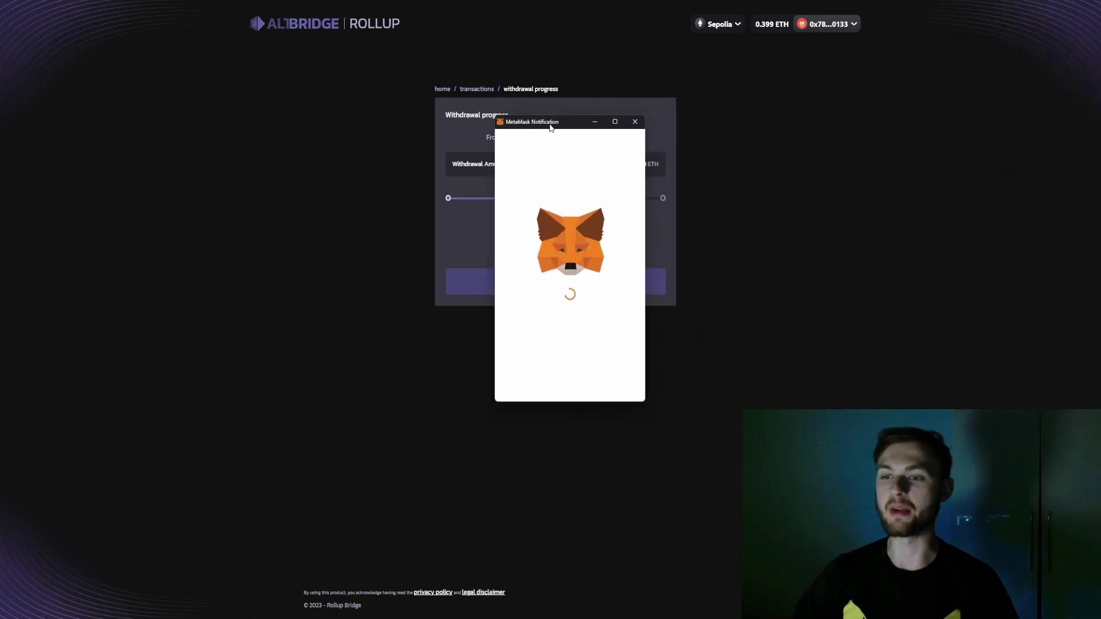
click(596, 382)
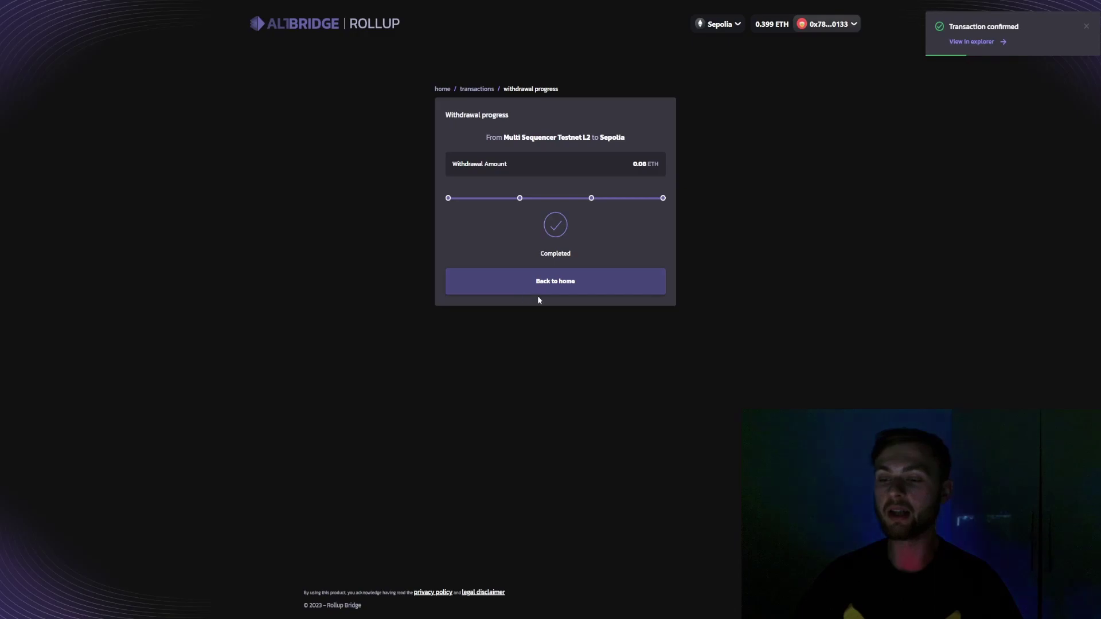
click(544, 290)
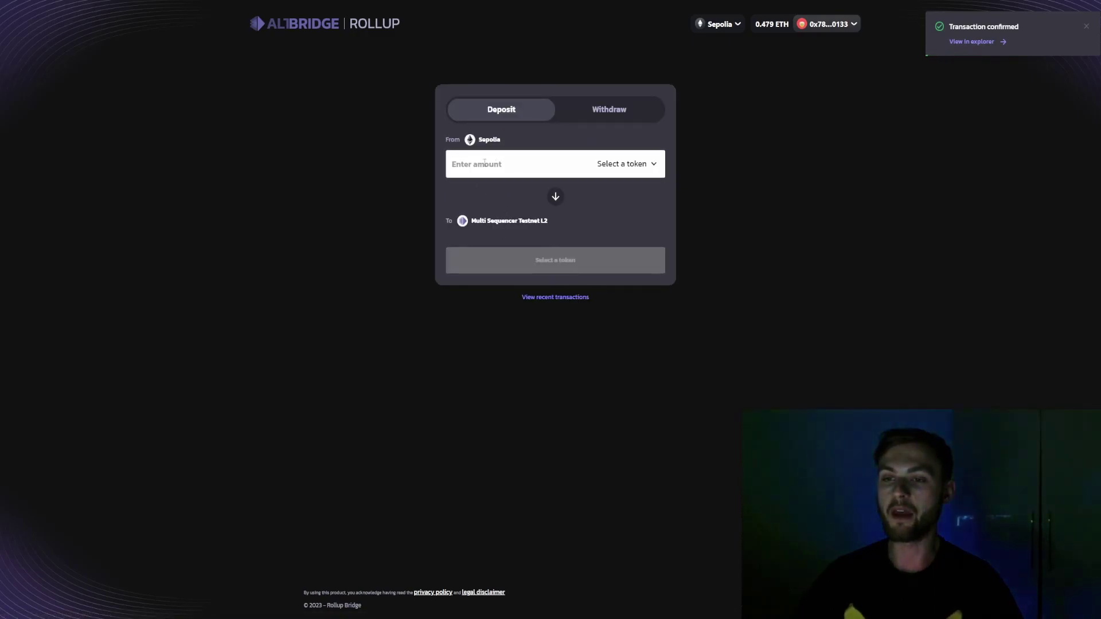
Choose MSEQ, enter 2, and approve a 2 MSEQ spending cap for the bridge
click(634, 167)
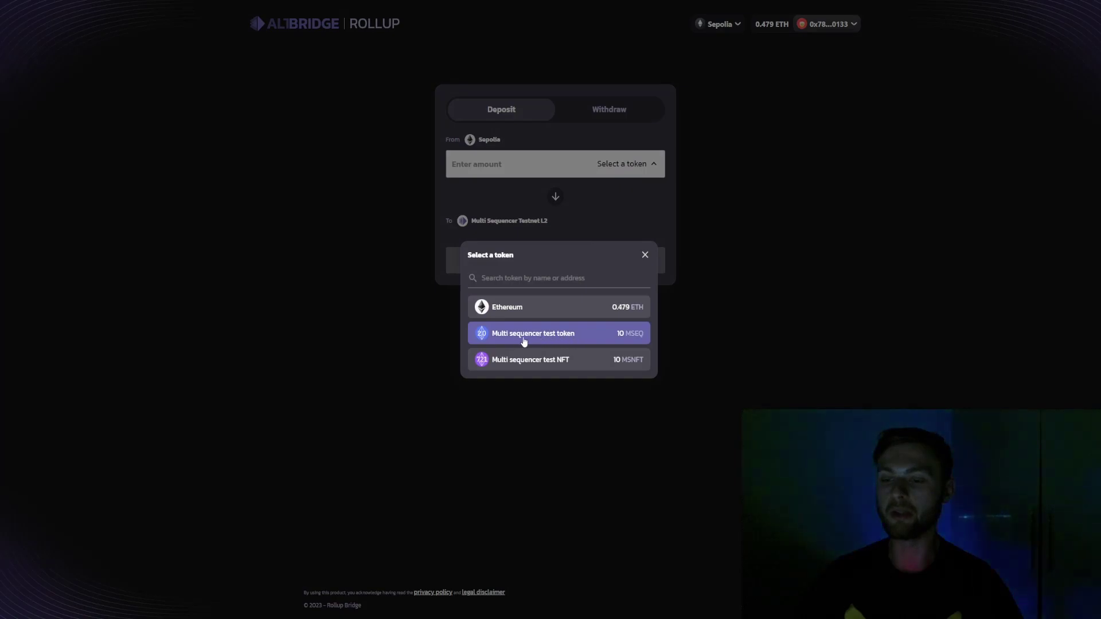
click(567, 340)
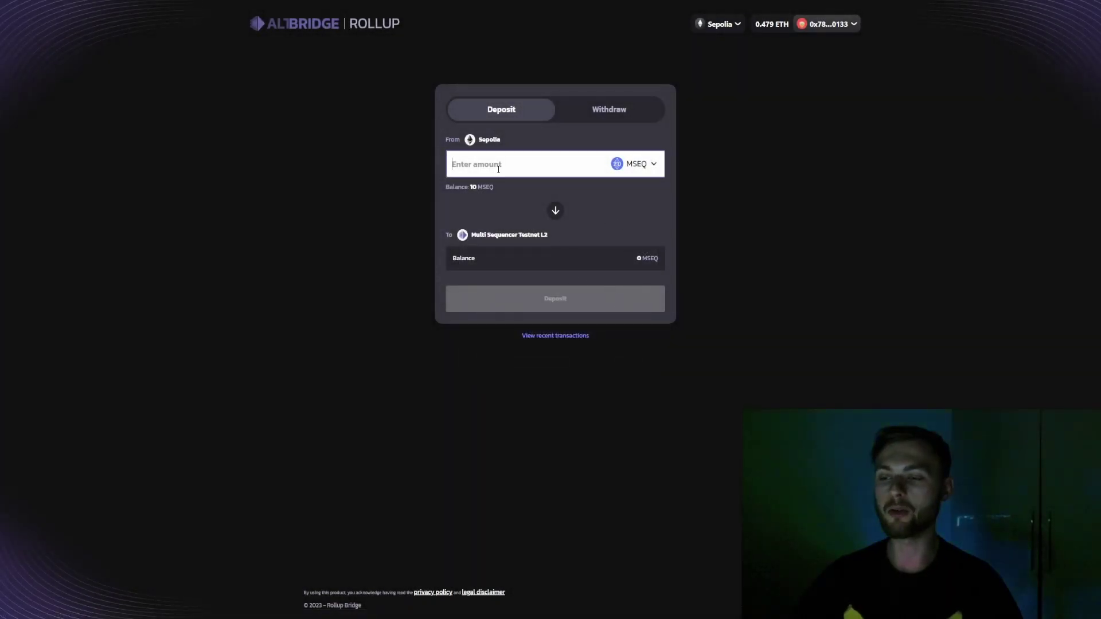
text(2)
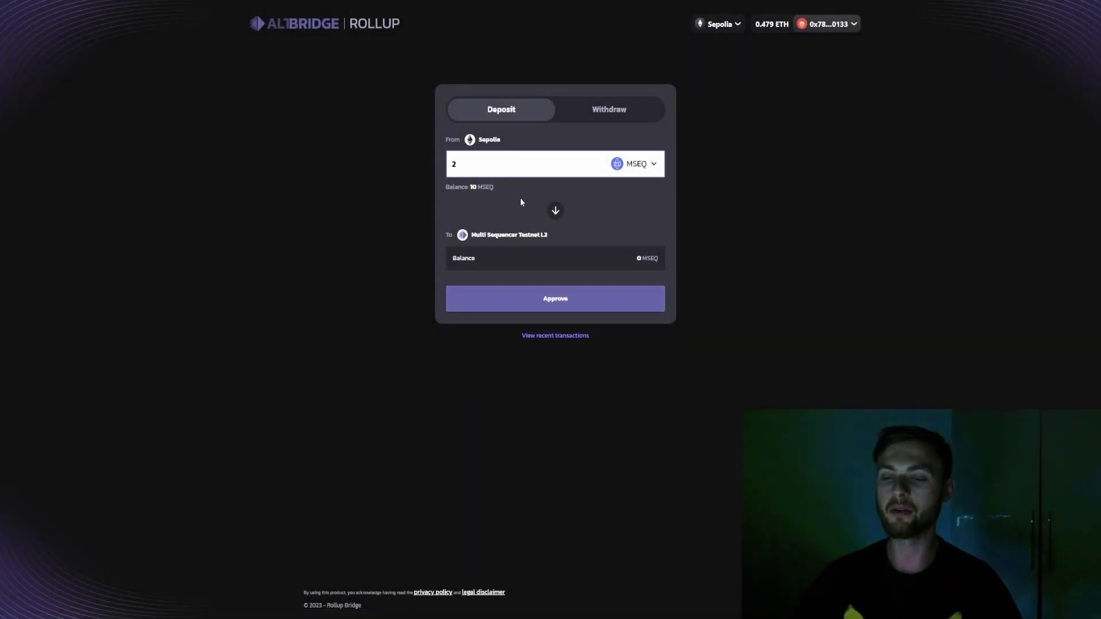
click(545, 301)
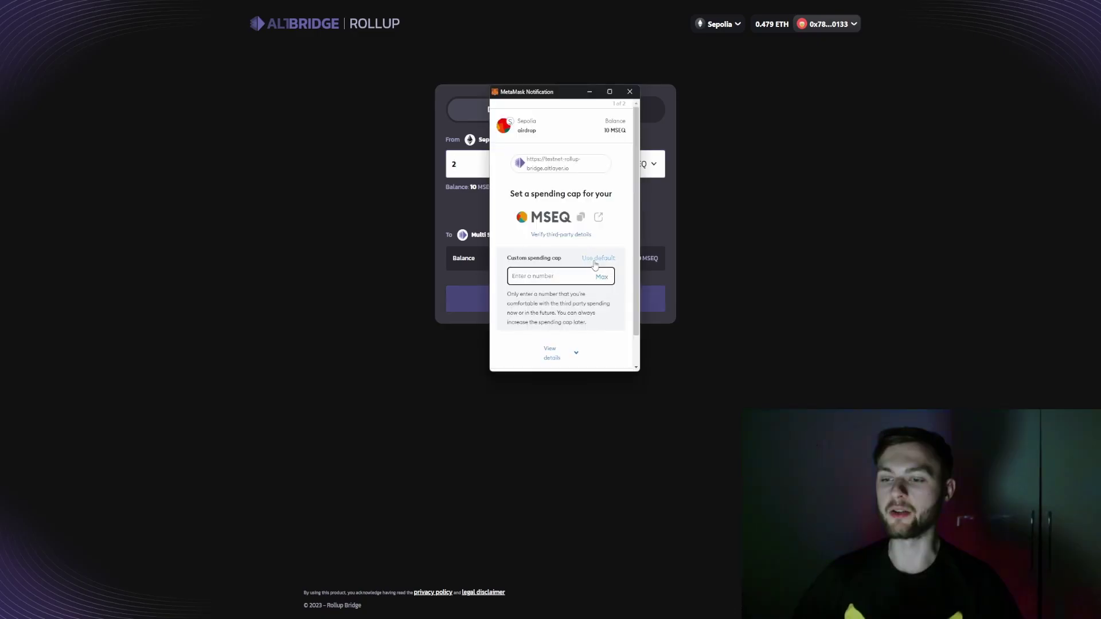
text(2)
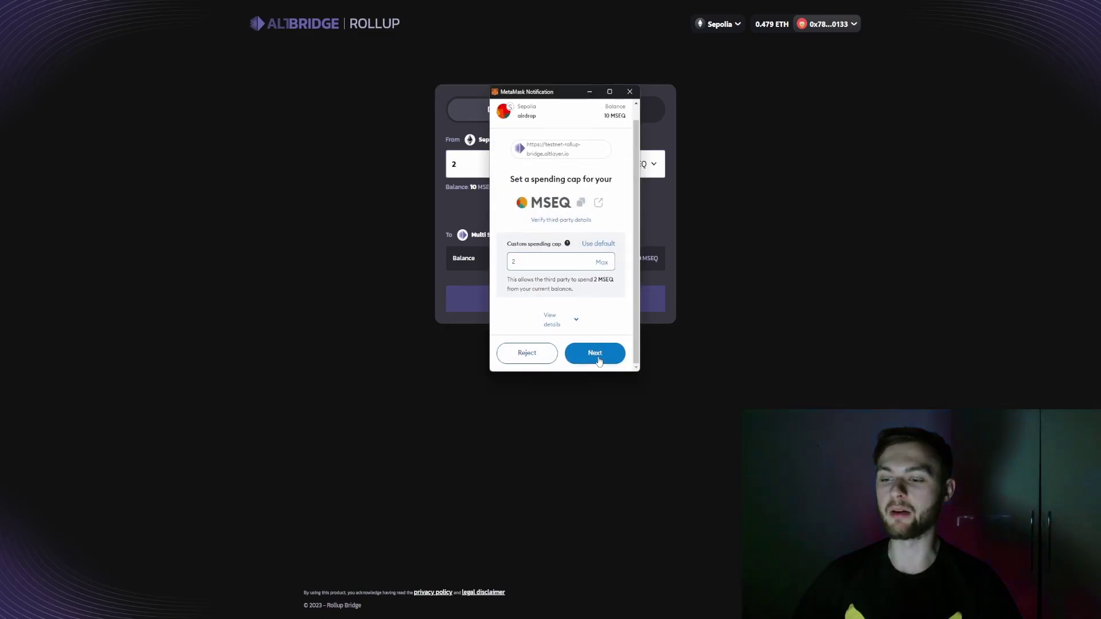
click(595, 347)
scroll(598, 303, down, 2)
click(596, 352)
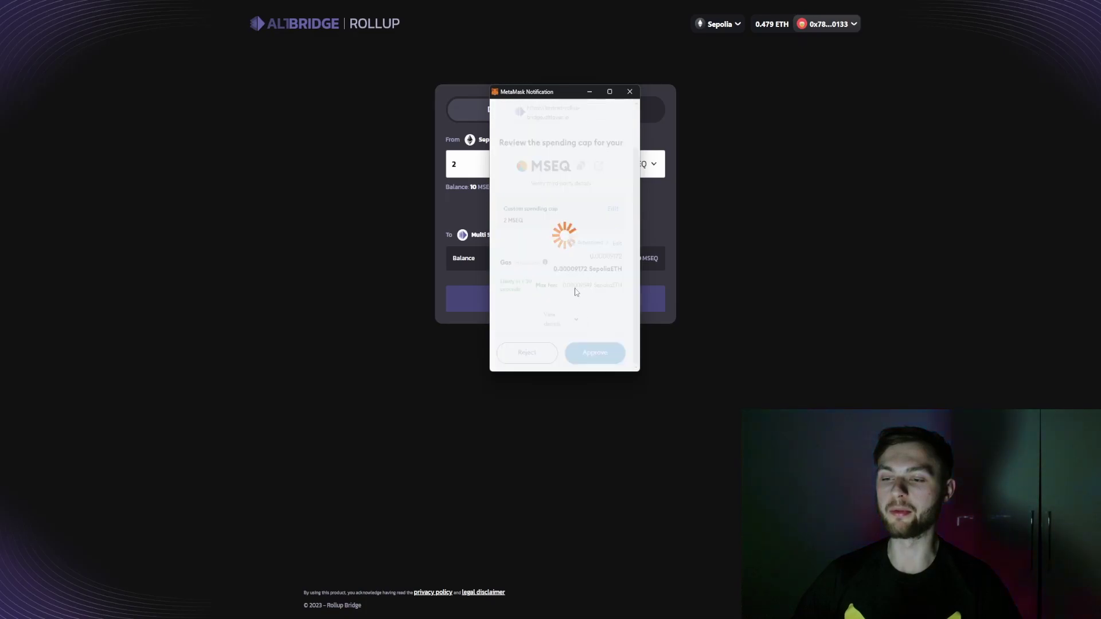
Submit the 2 MSEQ deposit and confirm it in MetaMask
click(547, 304)
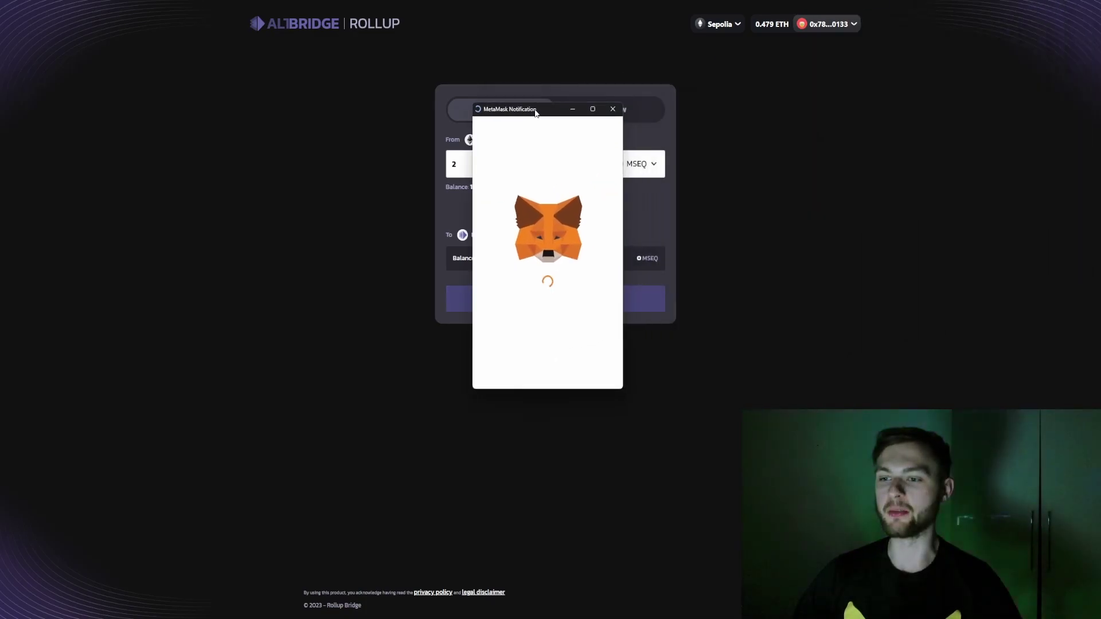
click(588, 376)
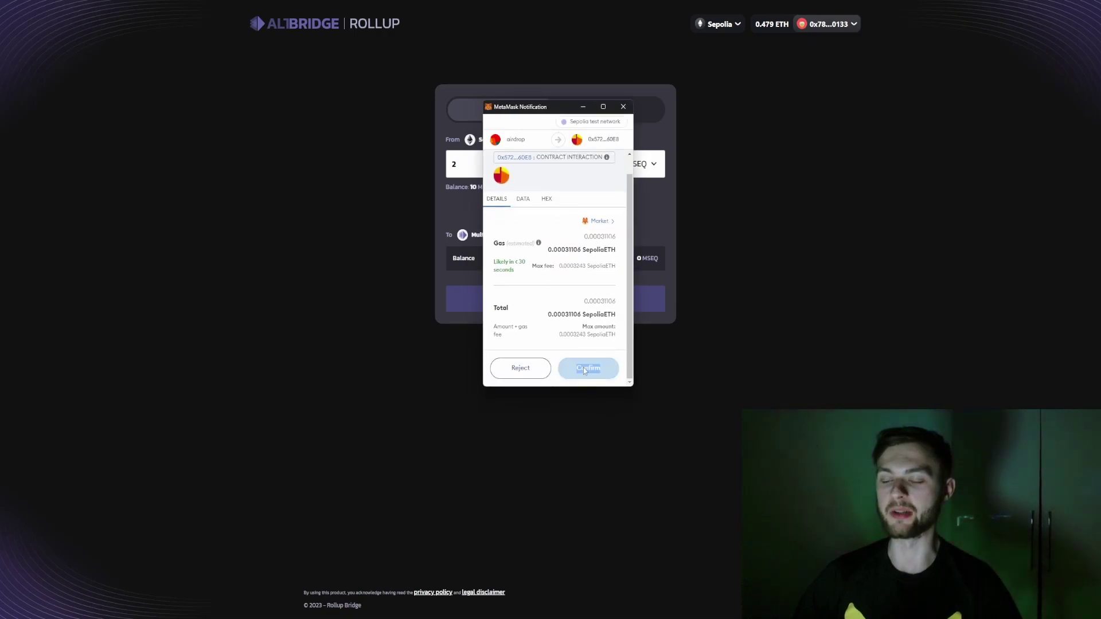
click(572, 281)
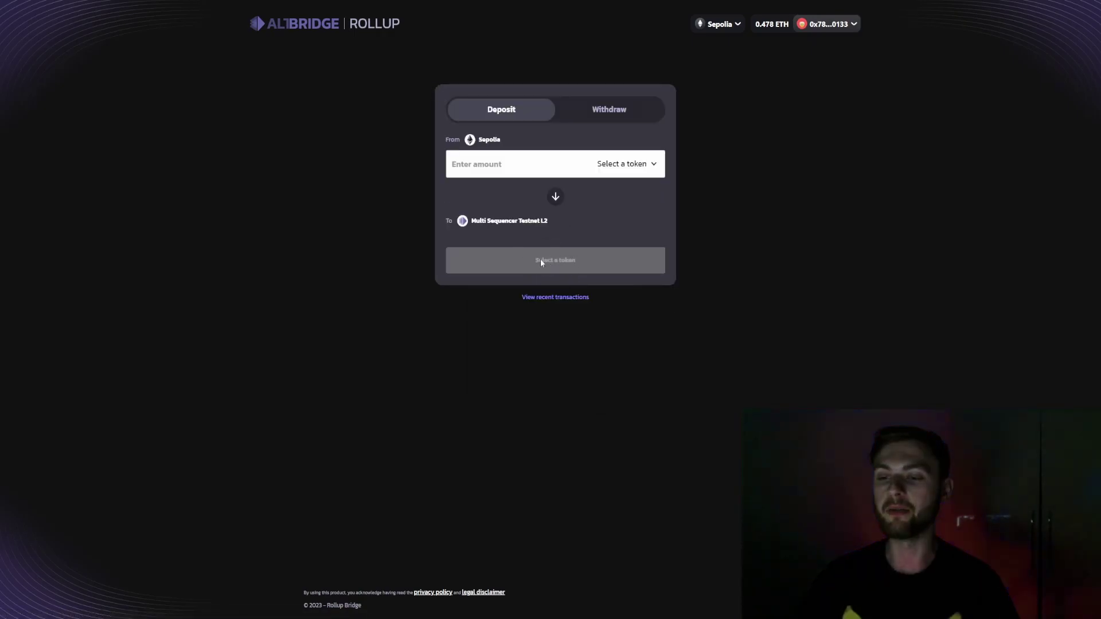
Switch to the L2 and withdraw 1 MSEQ, confirming the transaction
click(555, 199)
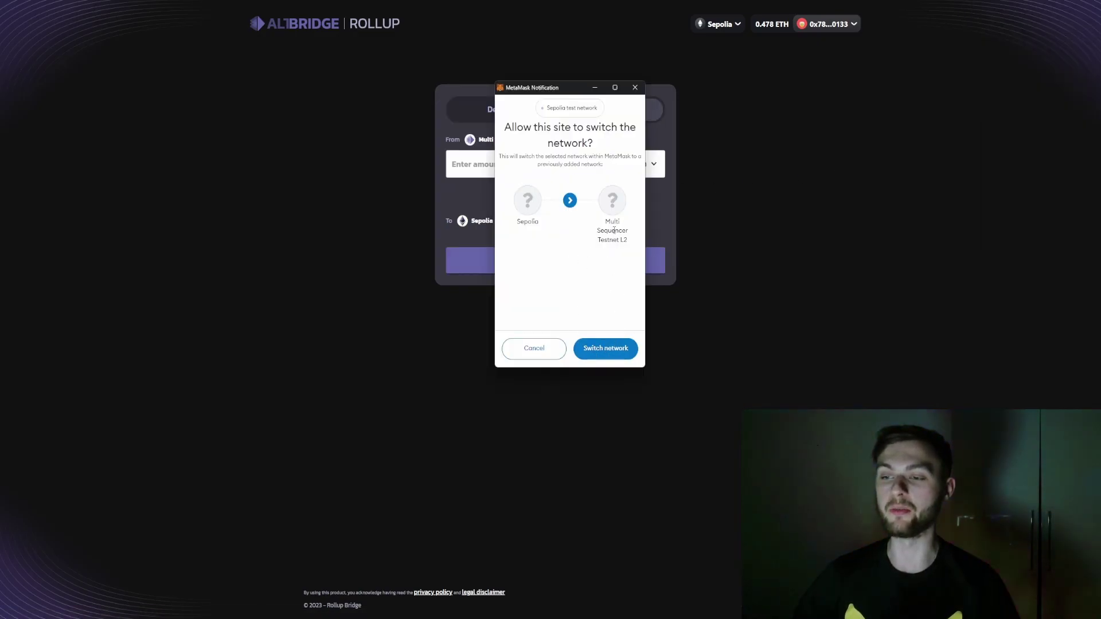
click(604, 352)
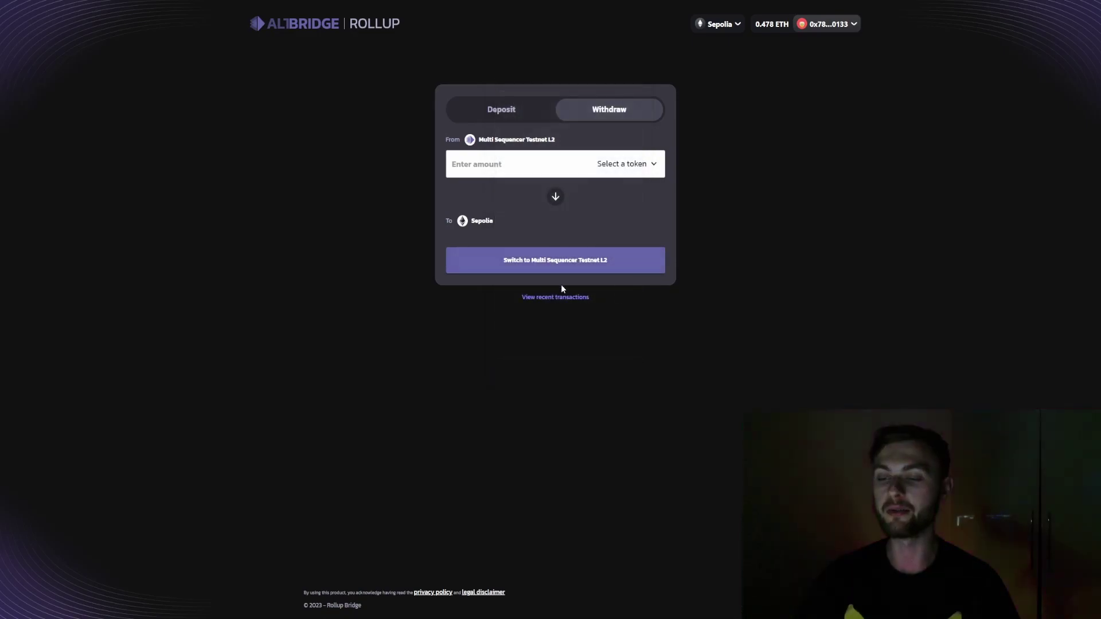
click(493, 164)
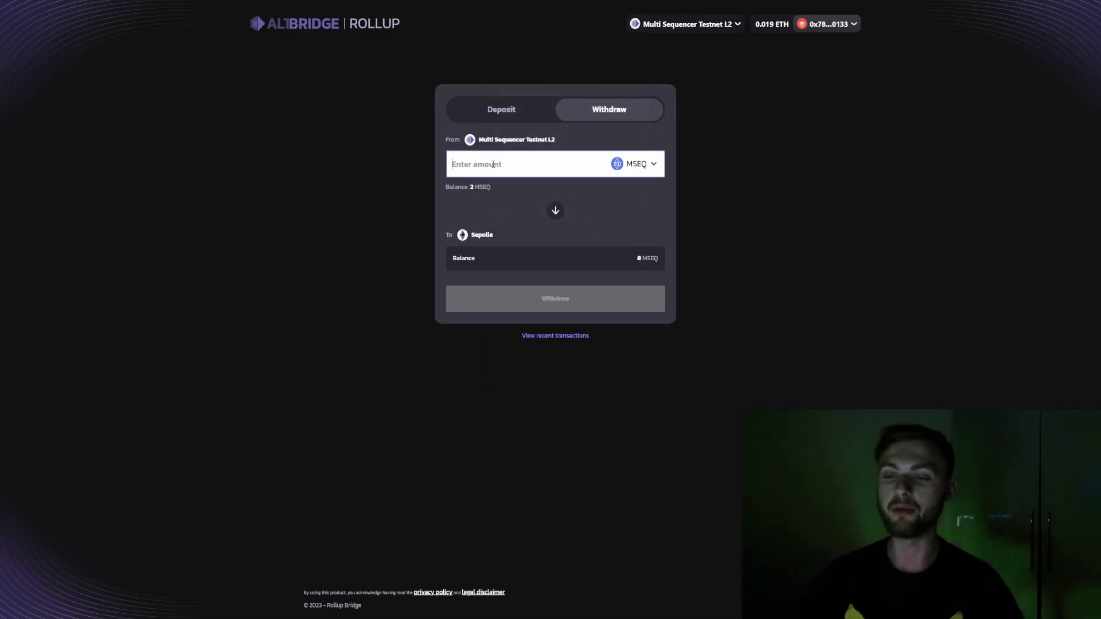
text(1)
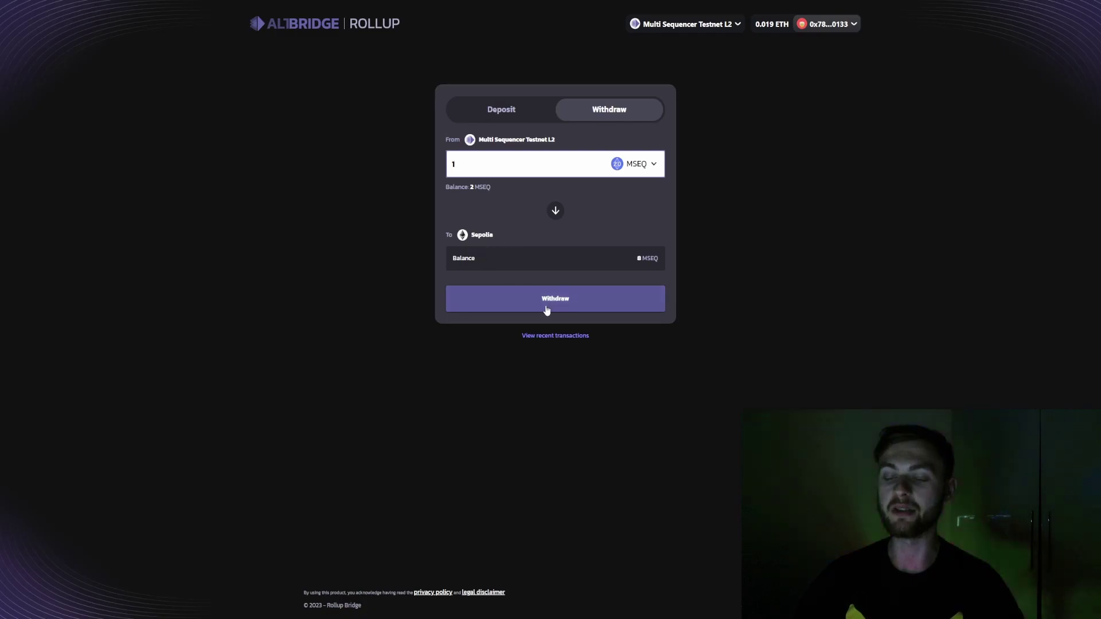
click(599, 293)
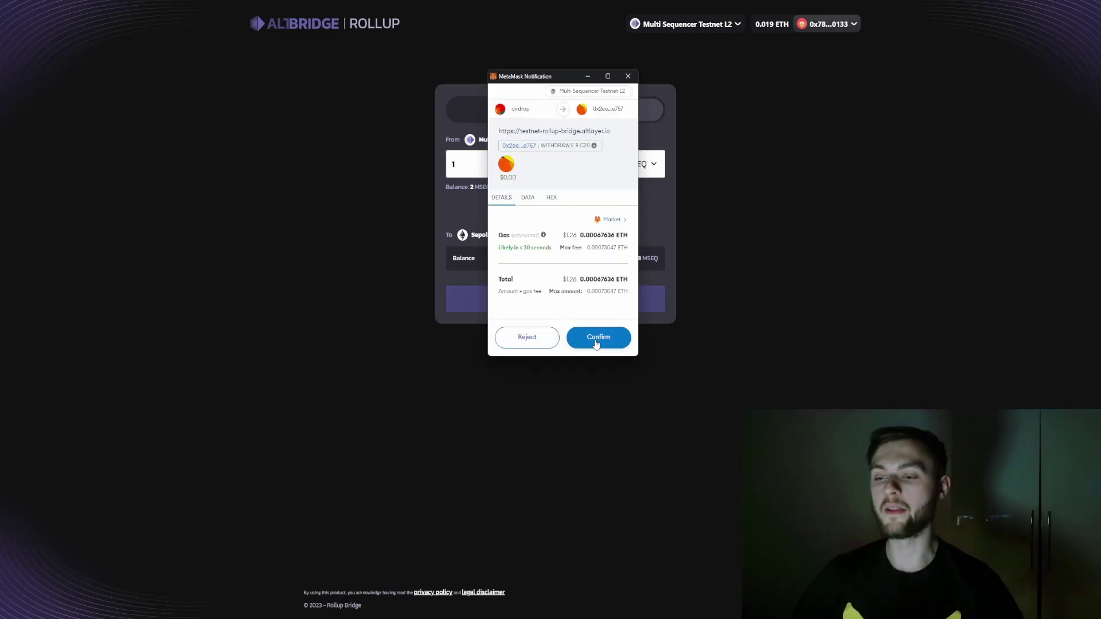
click(596, 343)
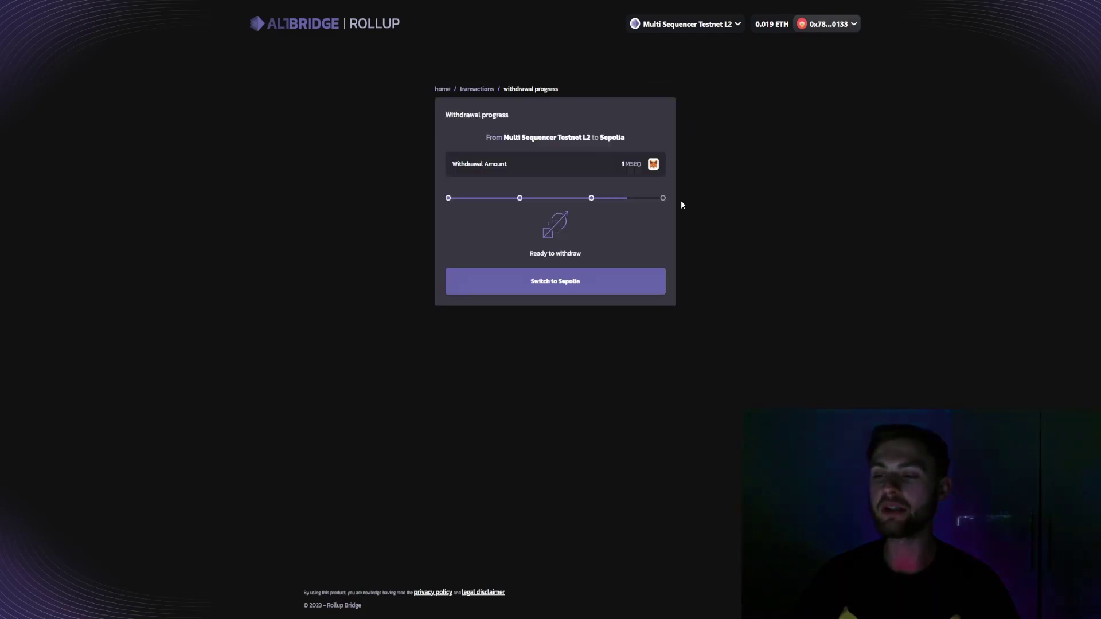
Switch the wallet to Sepolia and finalize the MSEQ withdrawal
click(543, 282)
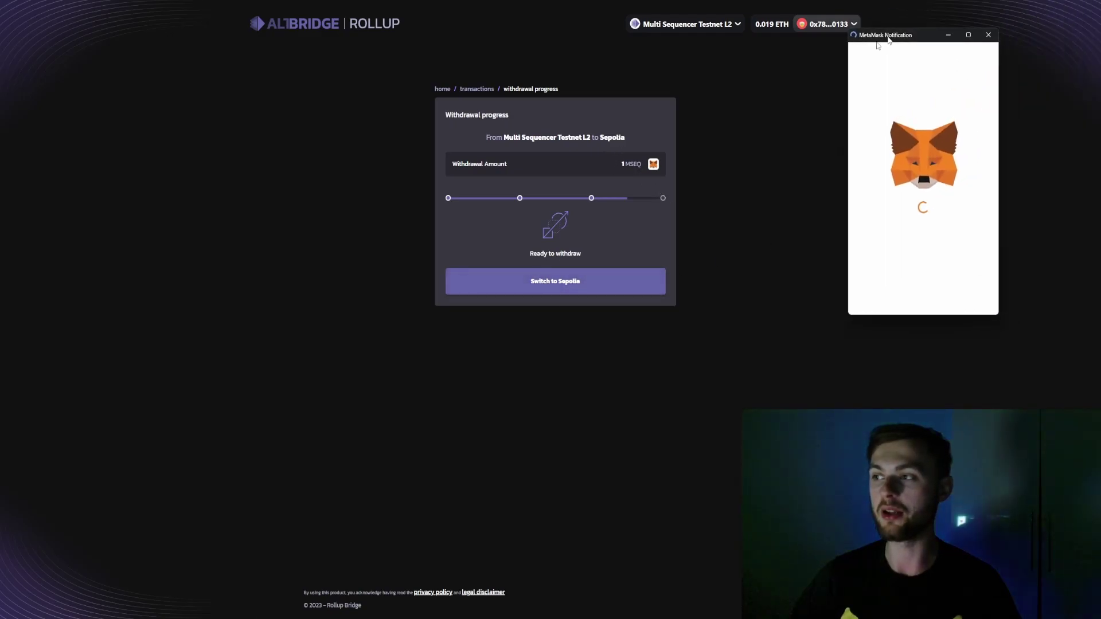
click(636, 391)
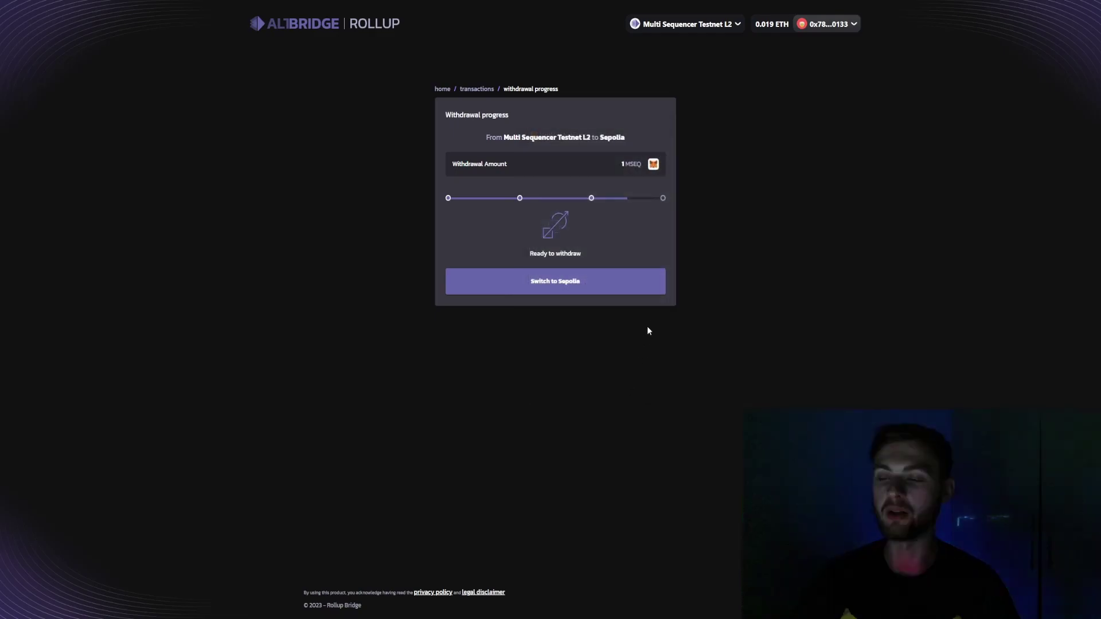
click(562, 284)
click(542, 281)
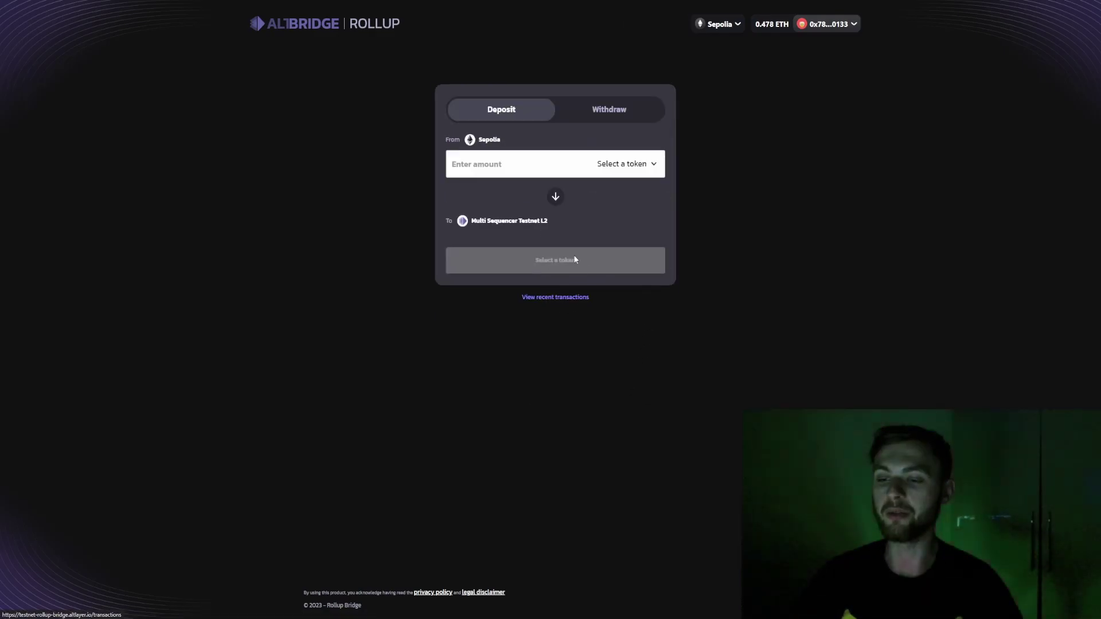
Select Multi sequencer test NFT #1748196 and approve the bridge to move it
click(629, 164)
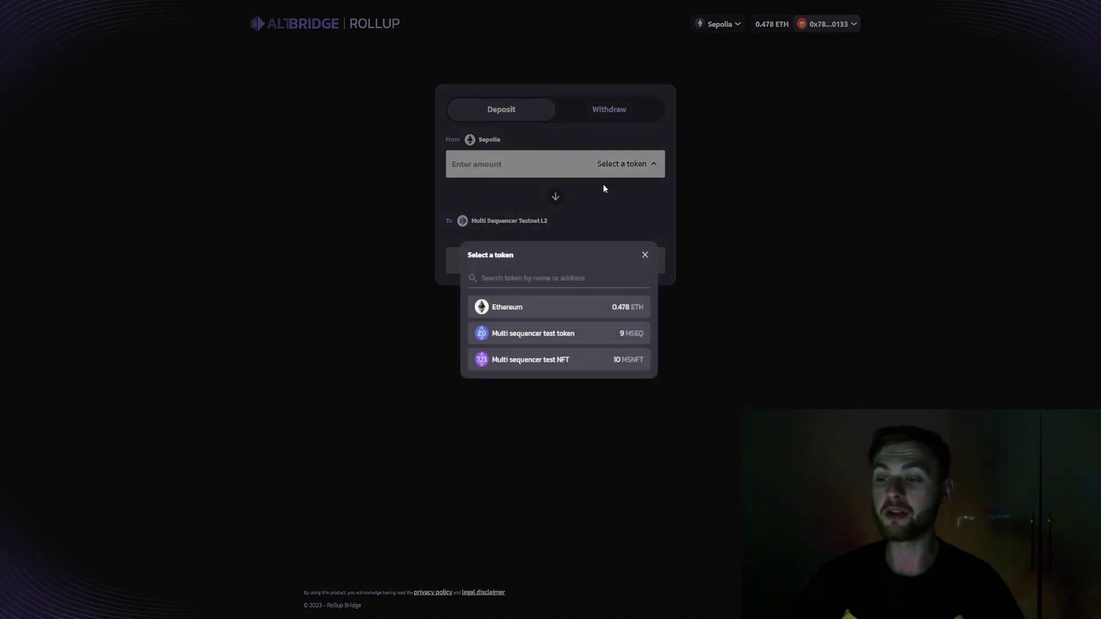
click(561, 364)
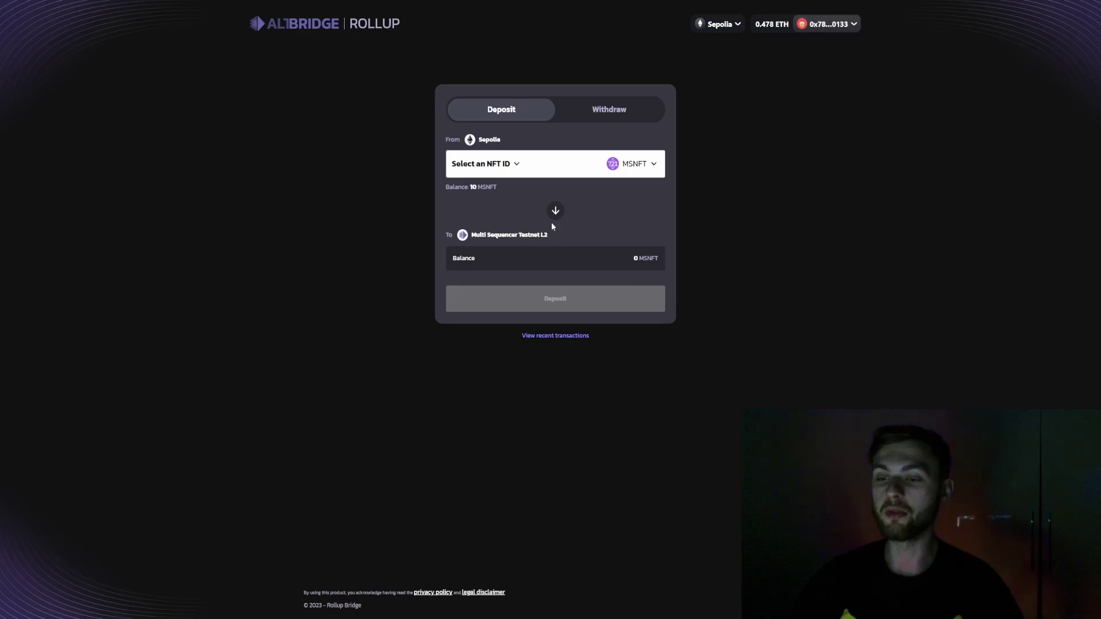
click(513, 165)
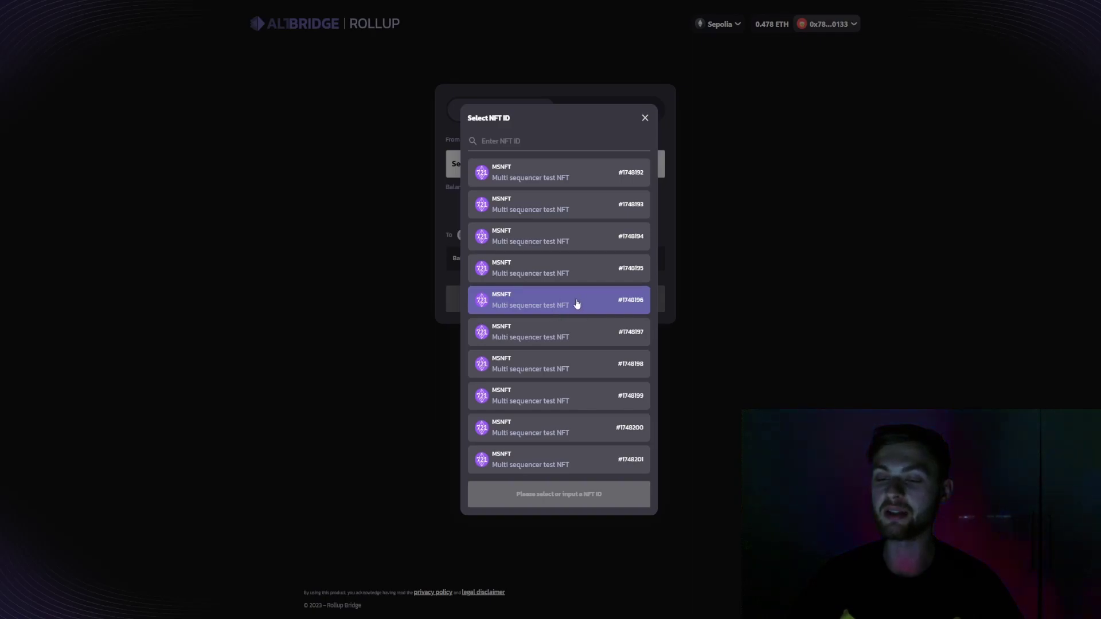
click(576, 304)
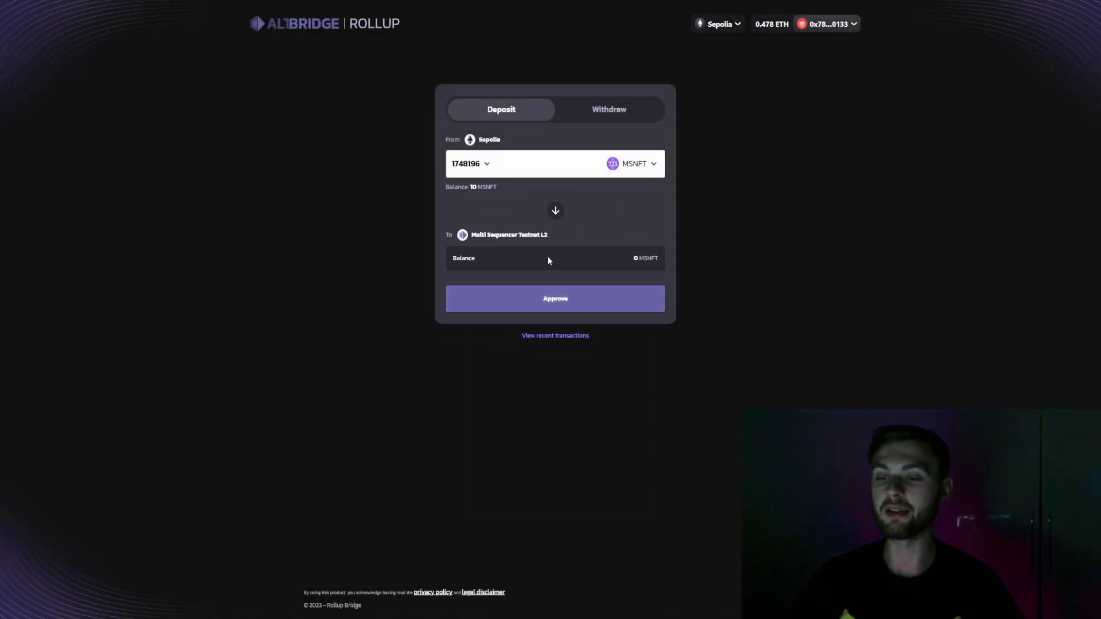
click(569, 304)
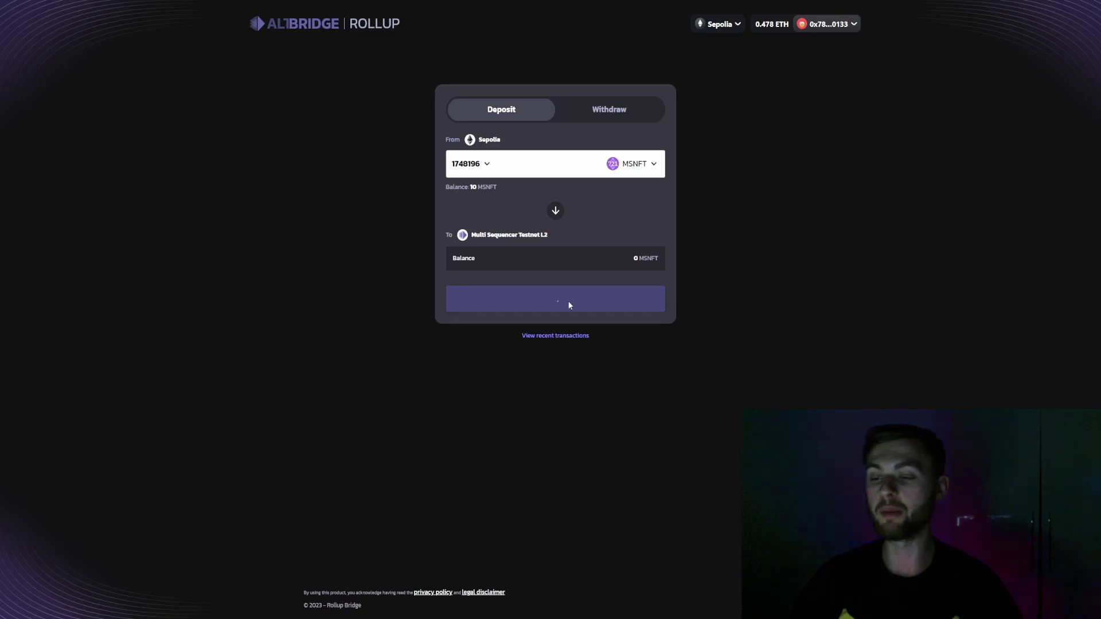
Deposit the NFT and confirm the transaction in MetaMask
click(568, 300)
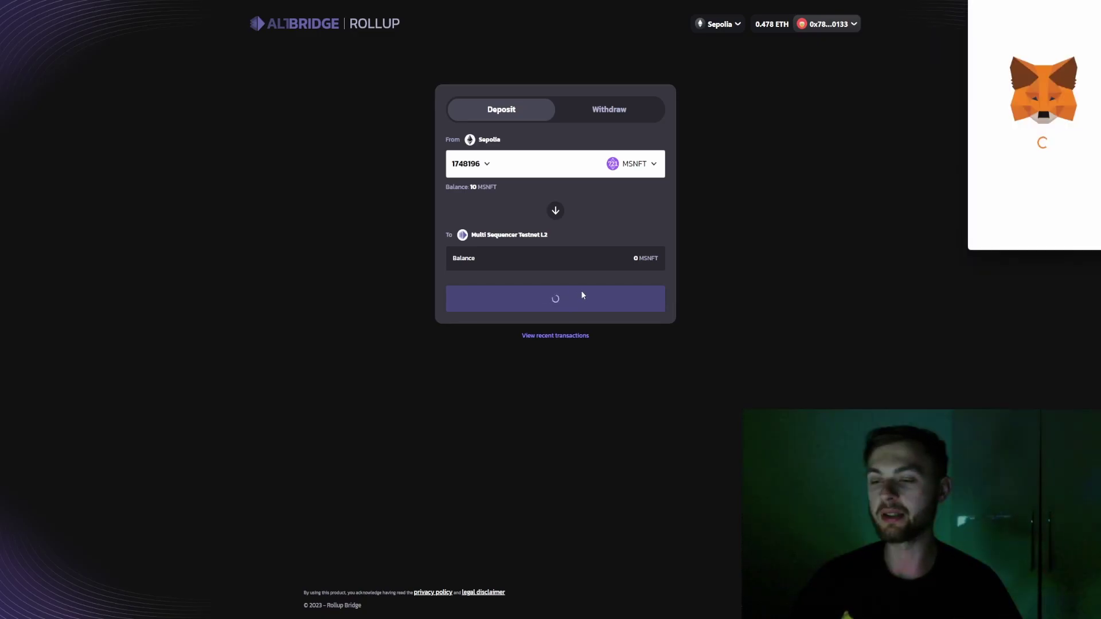
scroll(591, 344, down, 3)
click(592, 384)
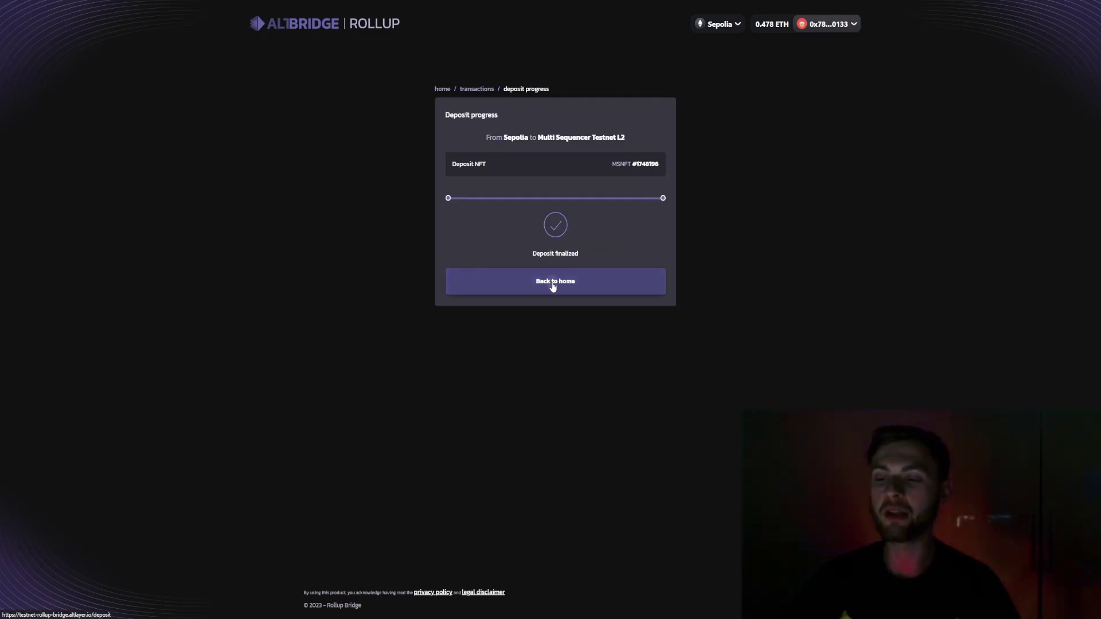
click(549, 290)
Switch to the L2 and start withdrawing MSNFT #1748196
click(556, 198)
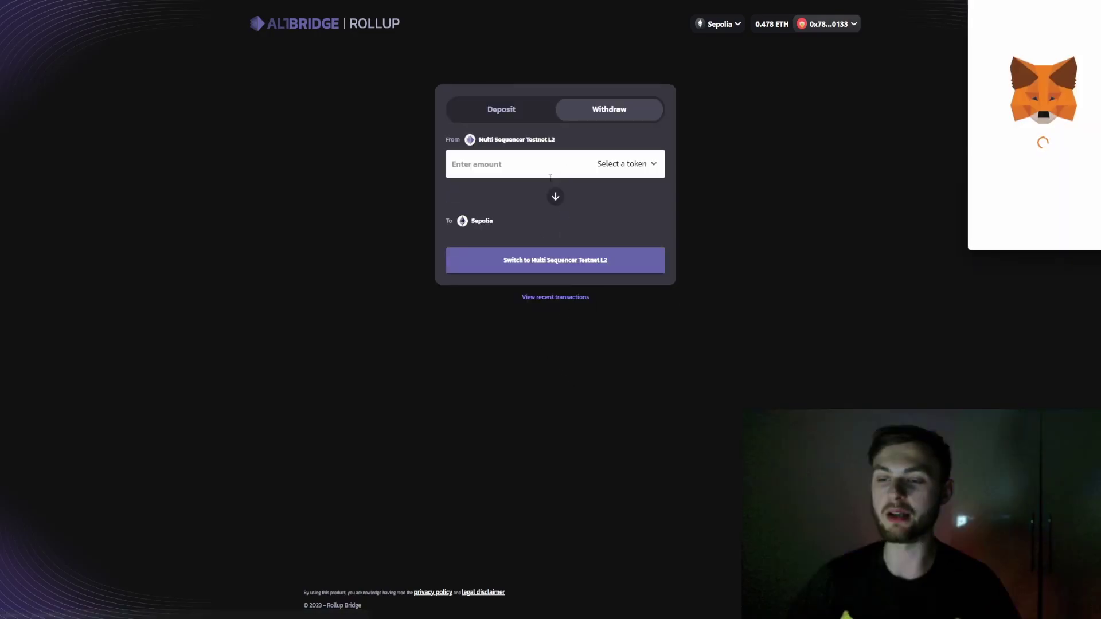
drag(1025, 9, 625, 90)
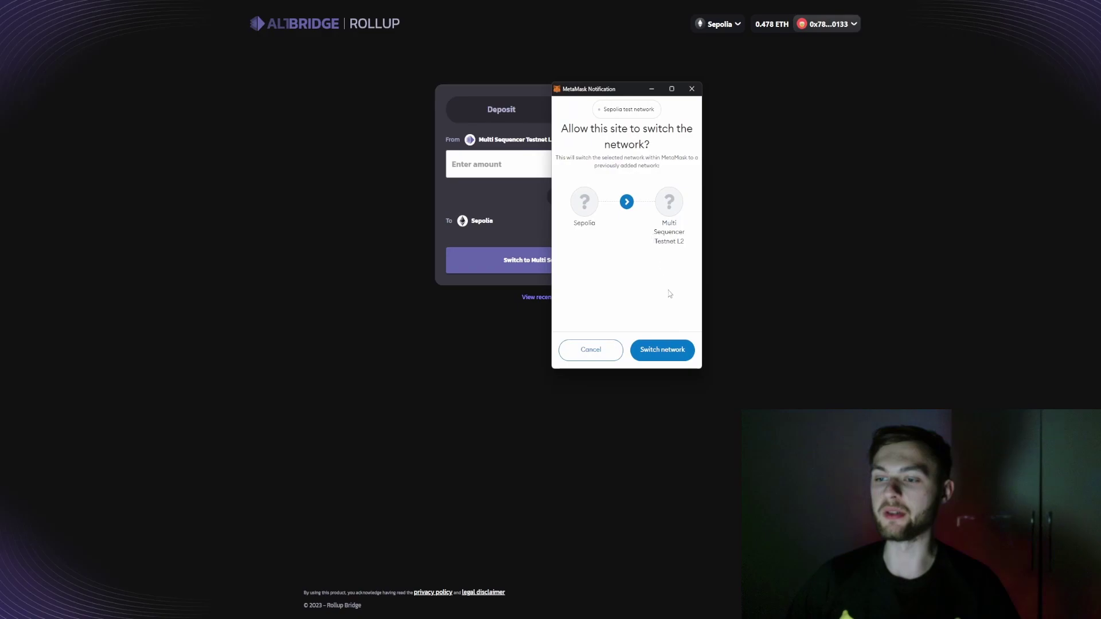
click(668, 350)
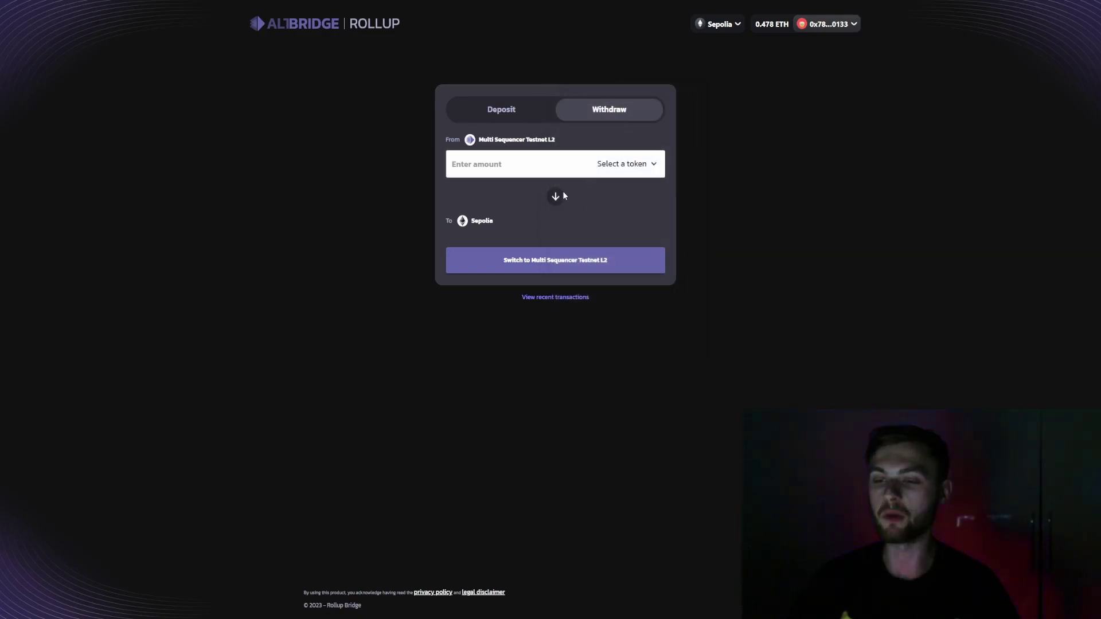
click(622, 165)
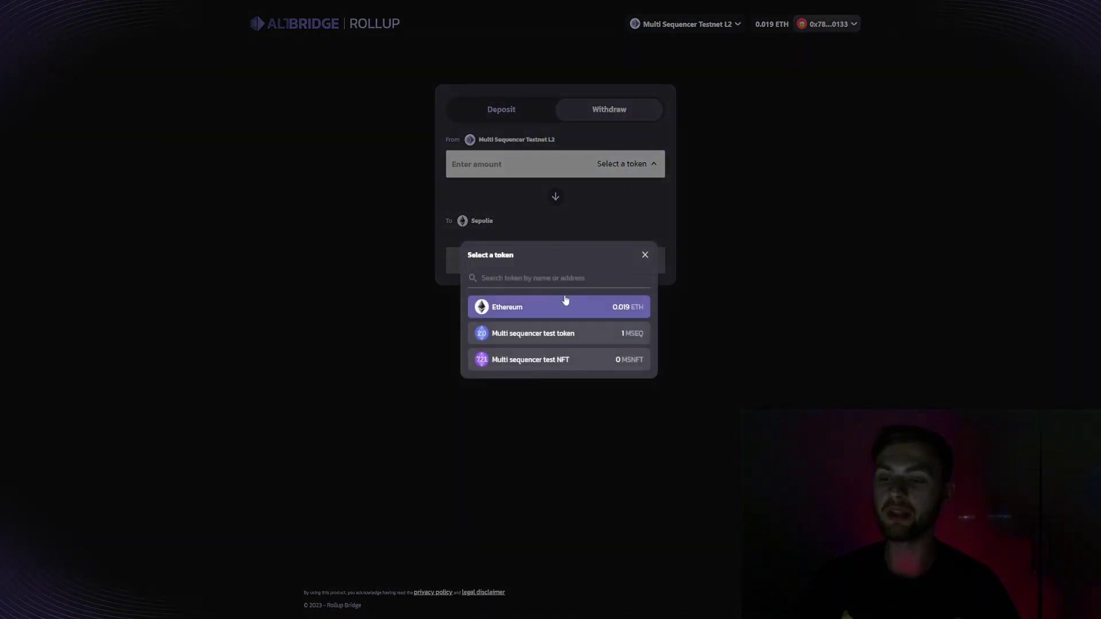
click(594, 365)
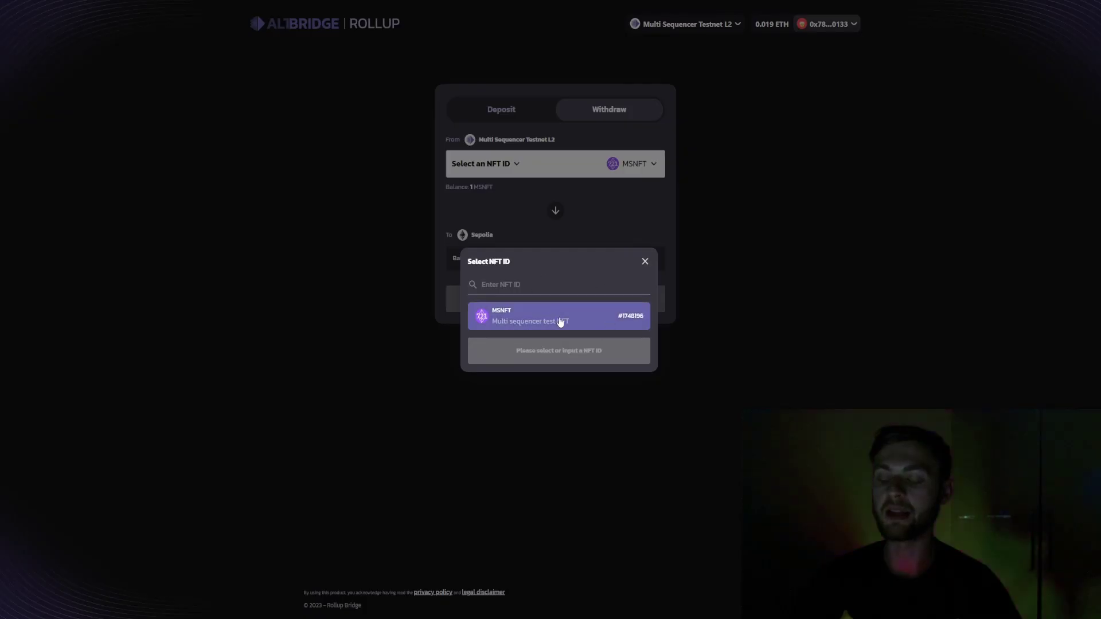
click(571, 315)
click(560, 307)
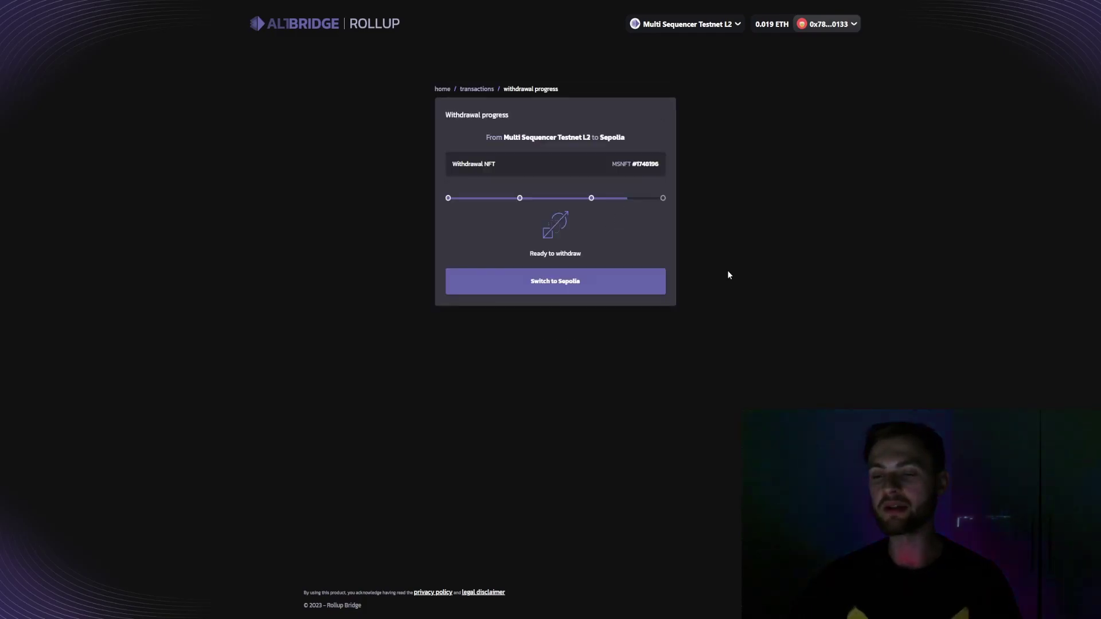
Switch the wallet to Sepolia and finalize the NFT withdrawal
click(602, 283)
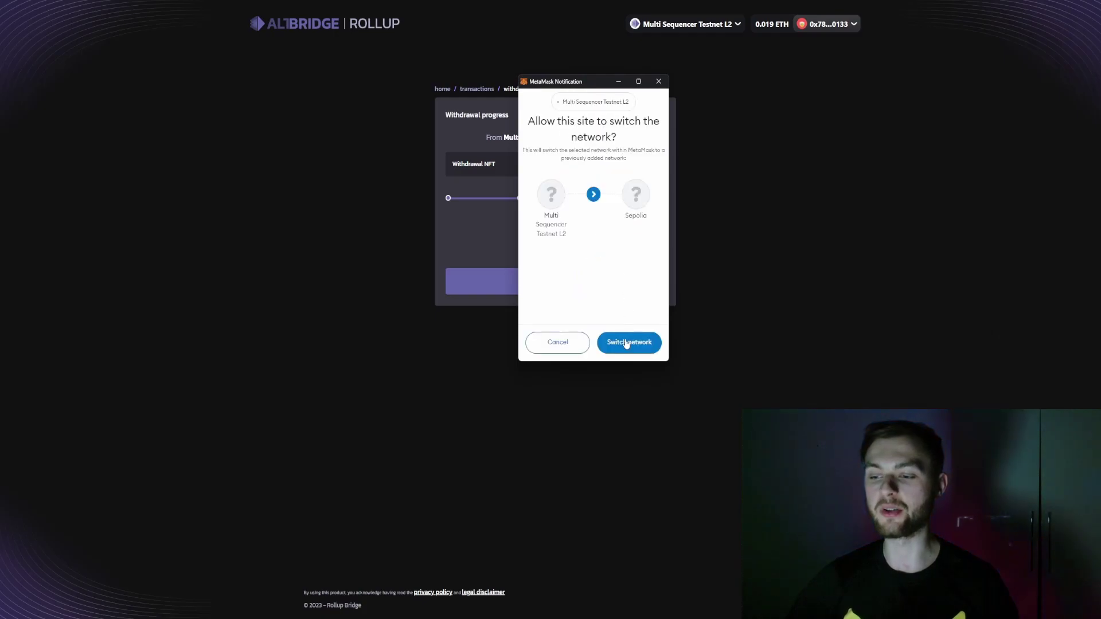
click(629, 343)
click(566, 290)
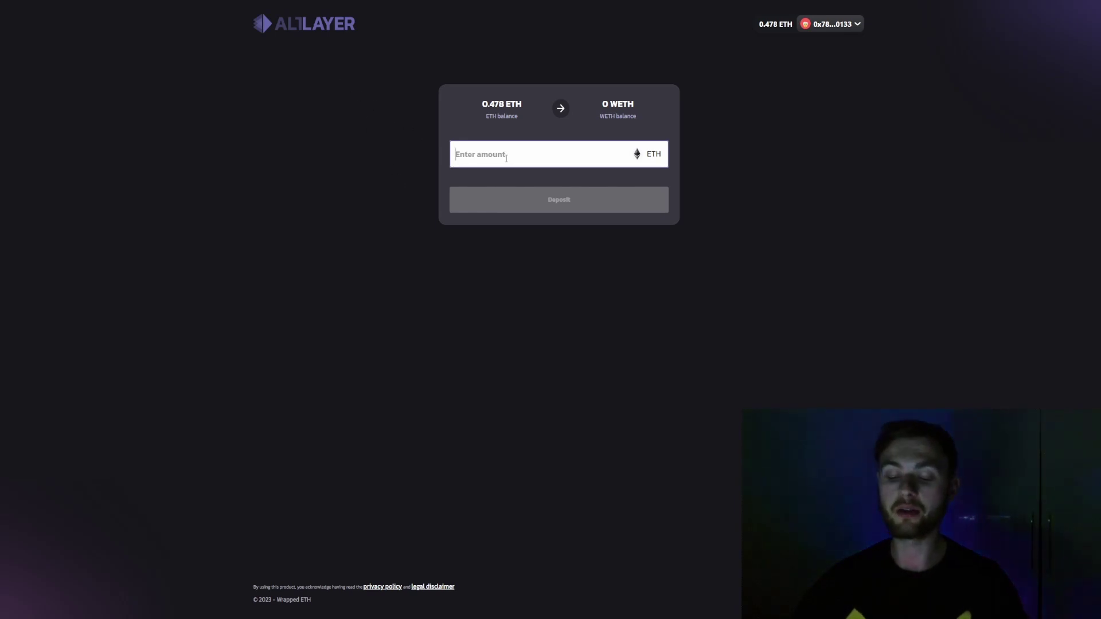
Deposit 0.3 ETH to wrap it into WETH, bringing up the wallet confirmation
text(0.3)
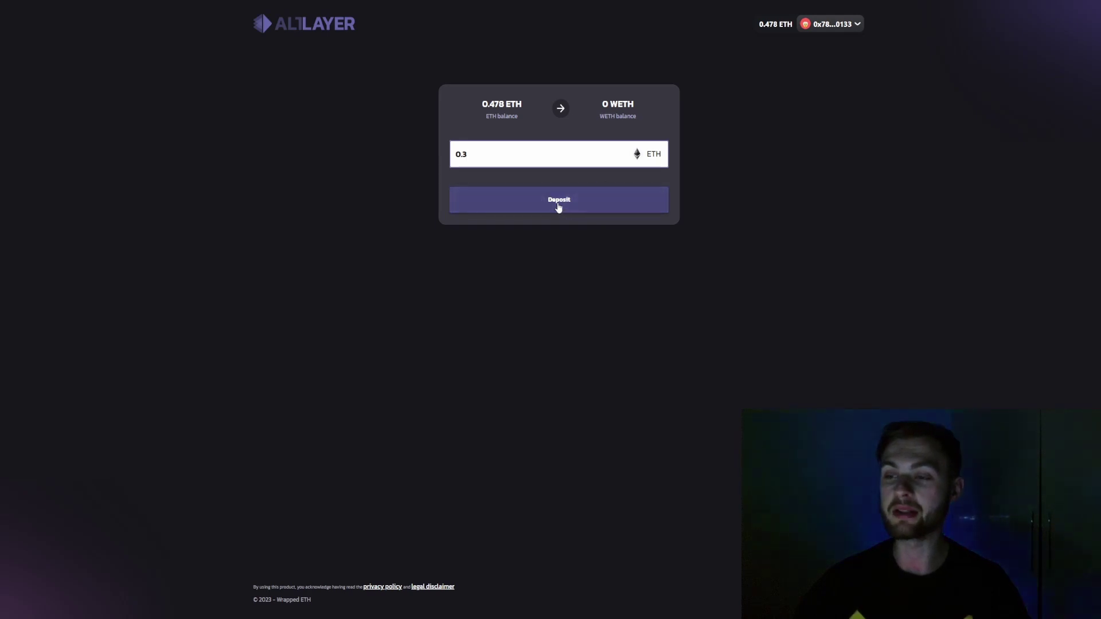
click(539, 206)
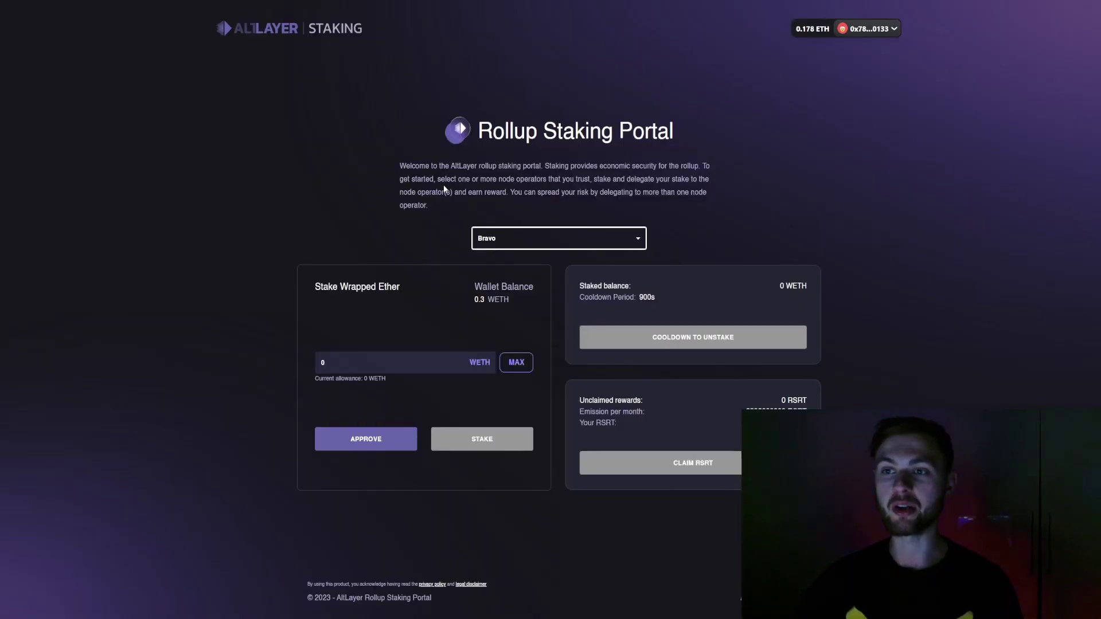
Pick Alpha as the node operator and enter a 0.2 WETH stake amount
click(581, 247)
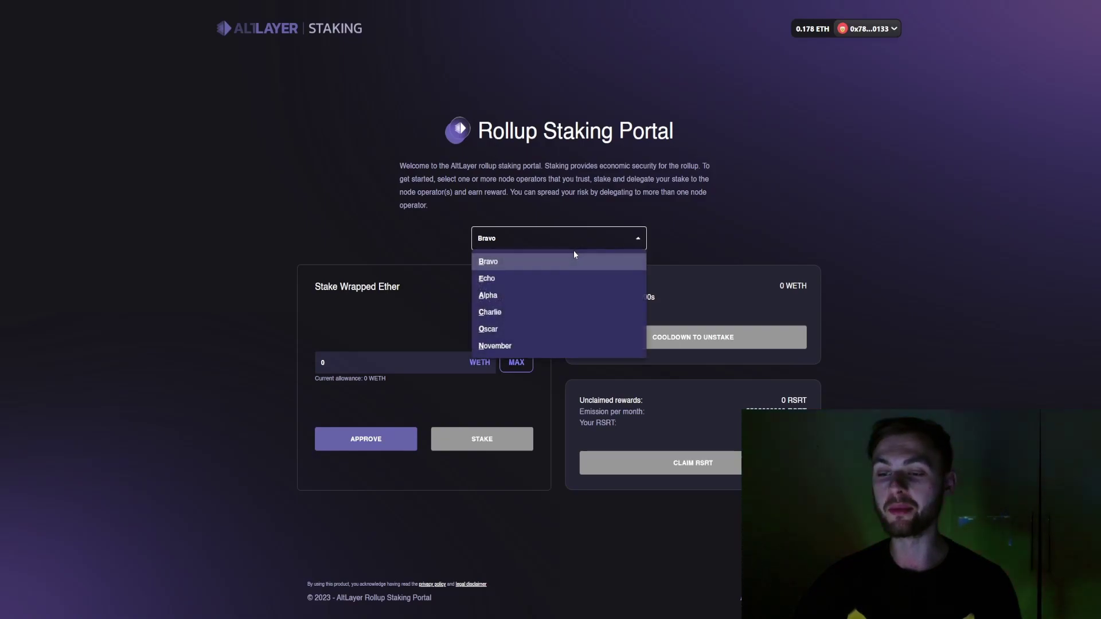
click(519, 296)
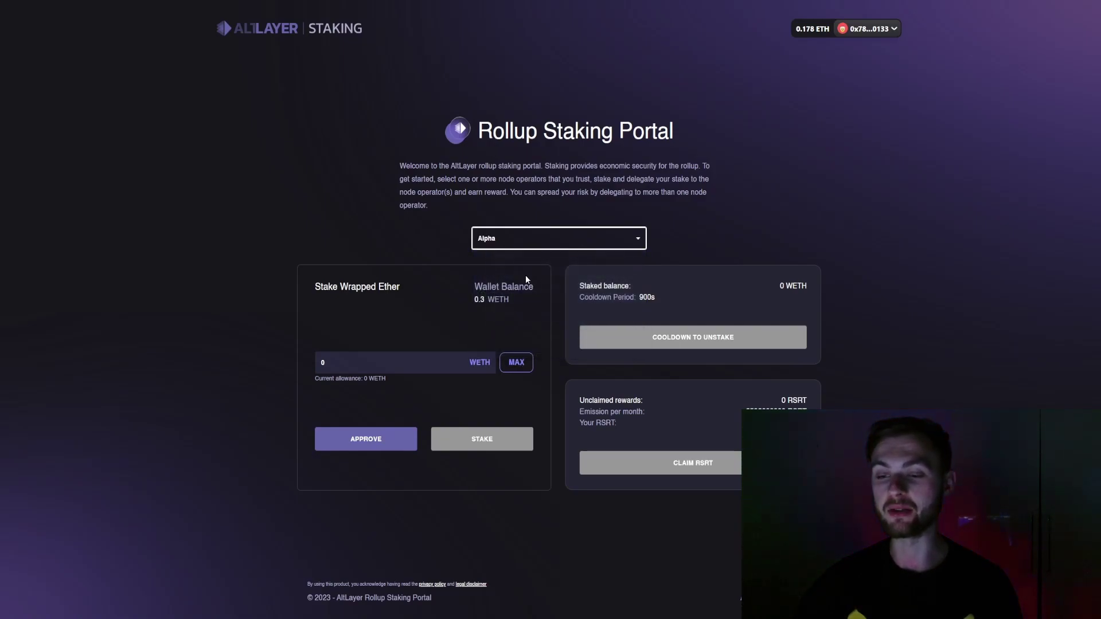
click(421, 361)
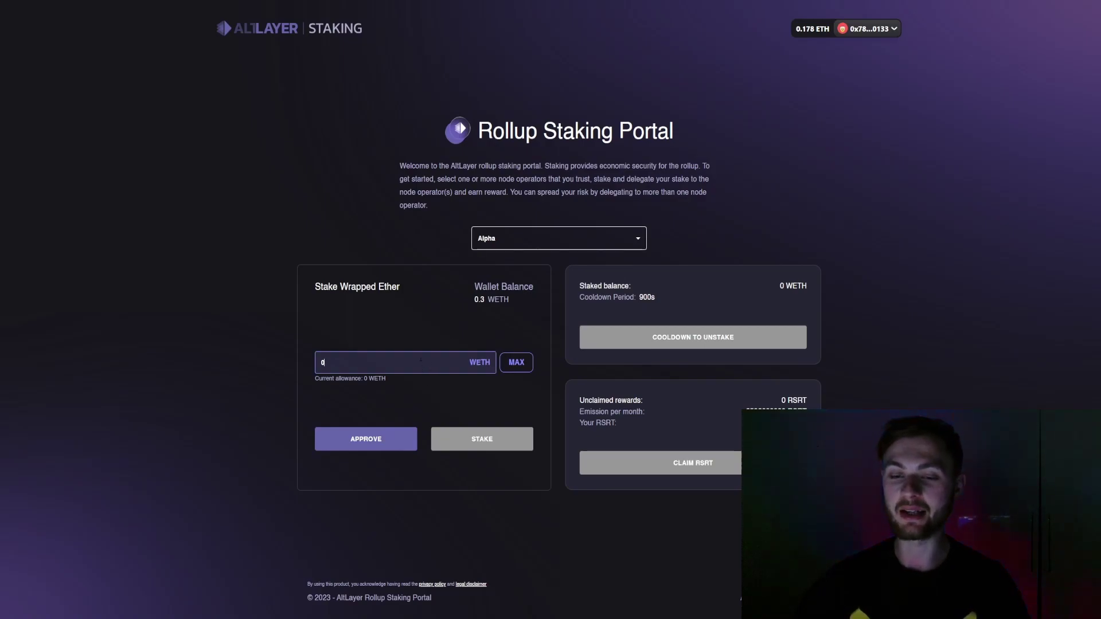
text(0)
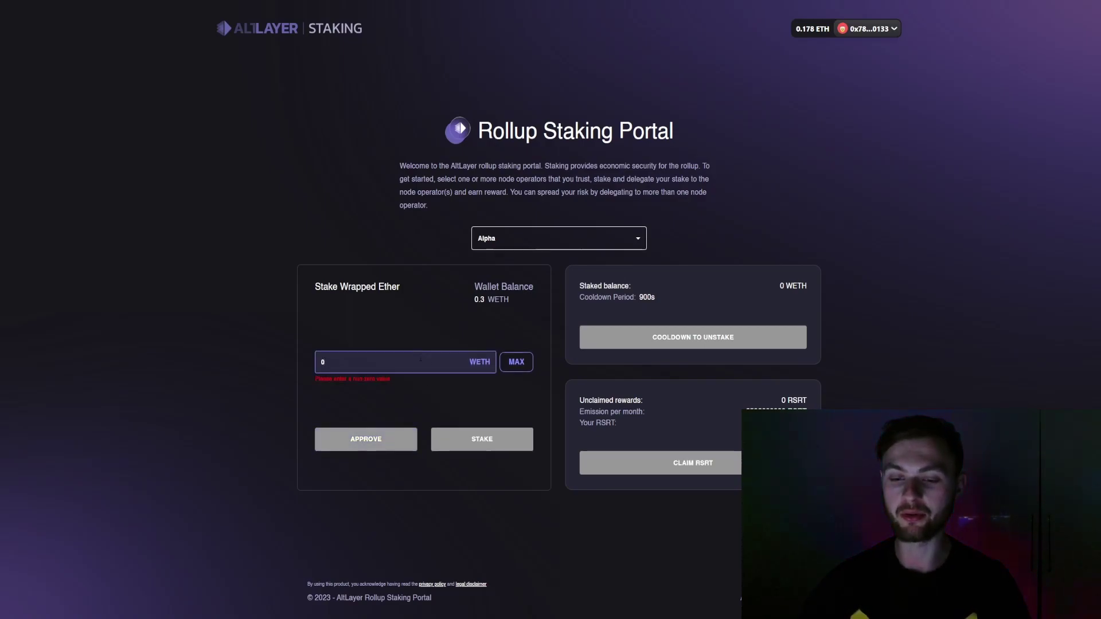
text(.2)
Approve a 0.2 WETH spending cap in MetaMask, then stake and confirm the 0.2 WETH
click(366, 439)
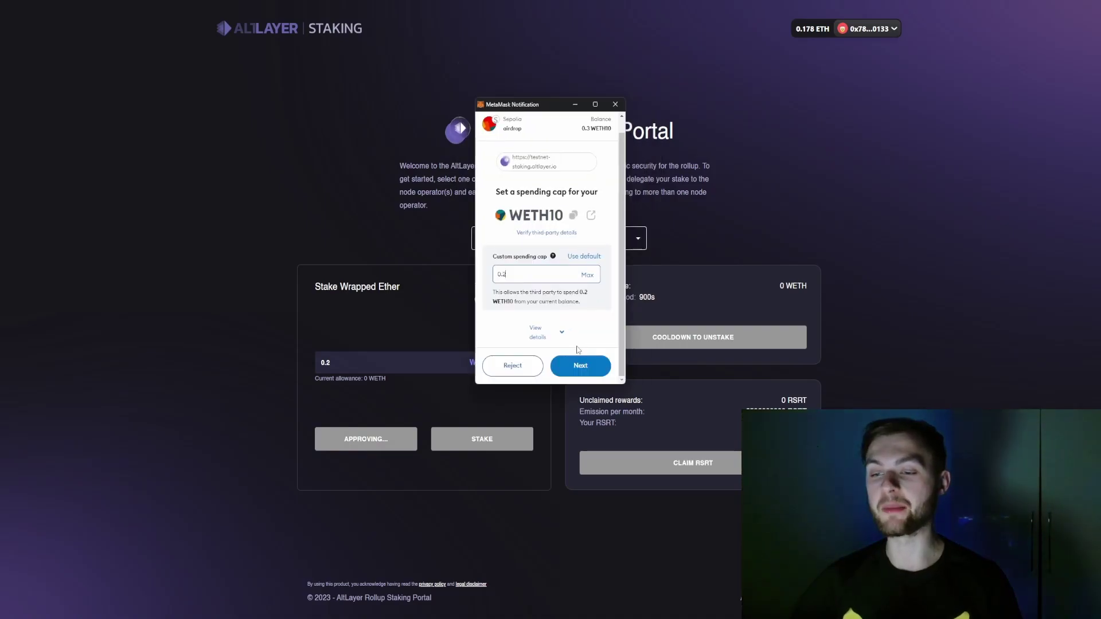
click(581, 365)
click(582, 367)
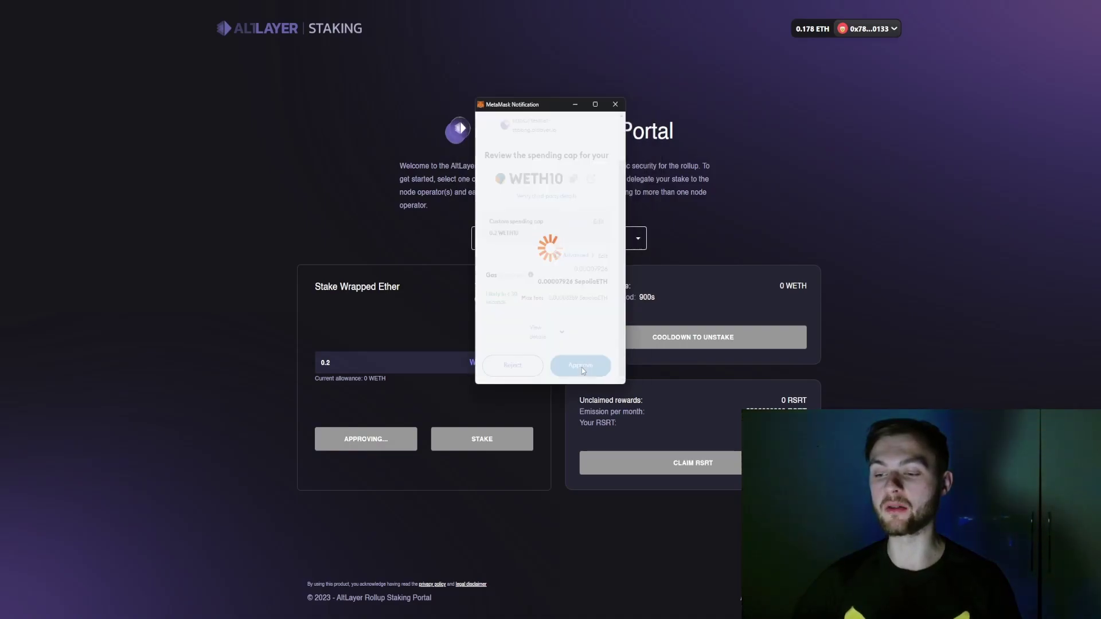
click(482, 439)
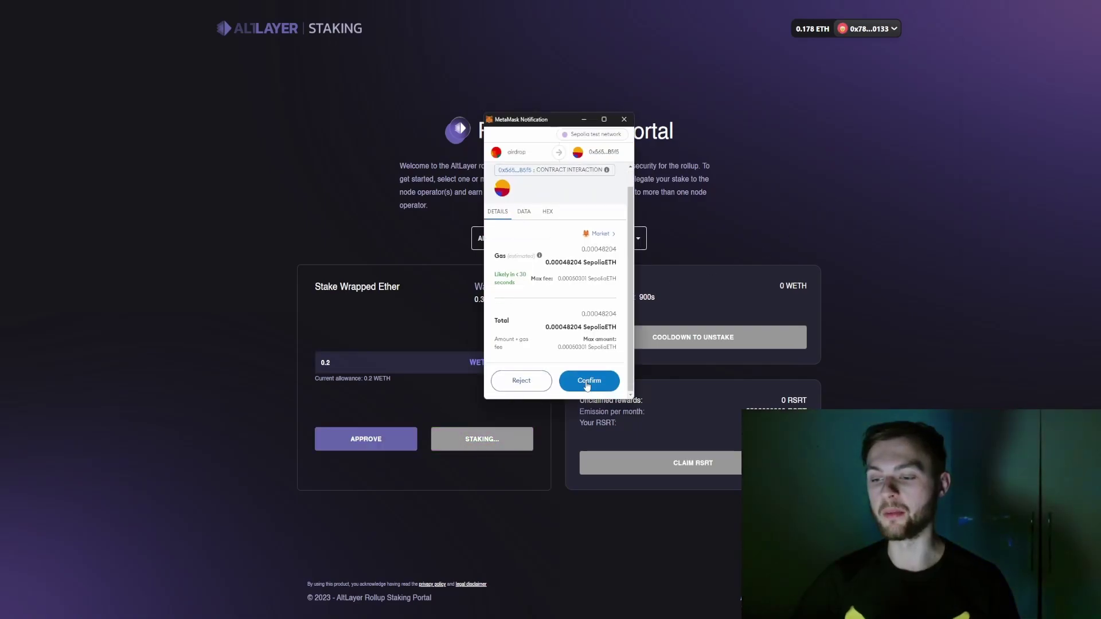
click(586, 383)
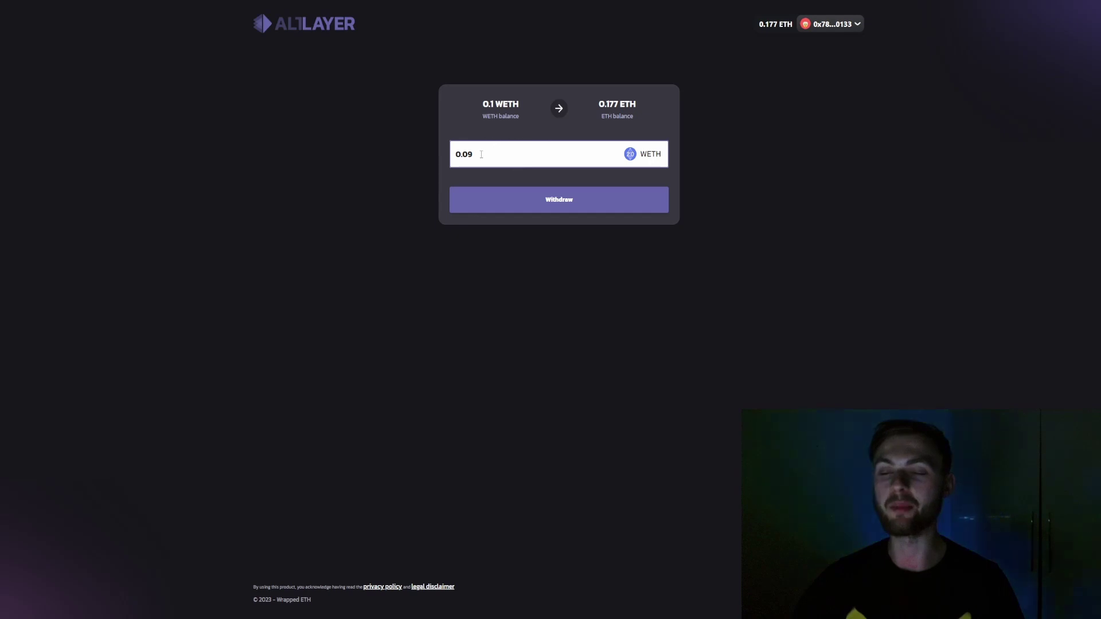
Withdraw the entered 0.09 WETH back to ETH and confirm it in MetaMask
click(560, 204)
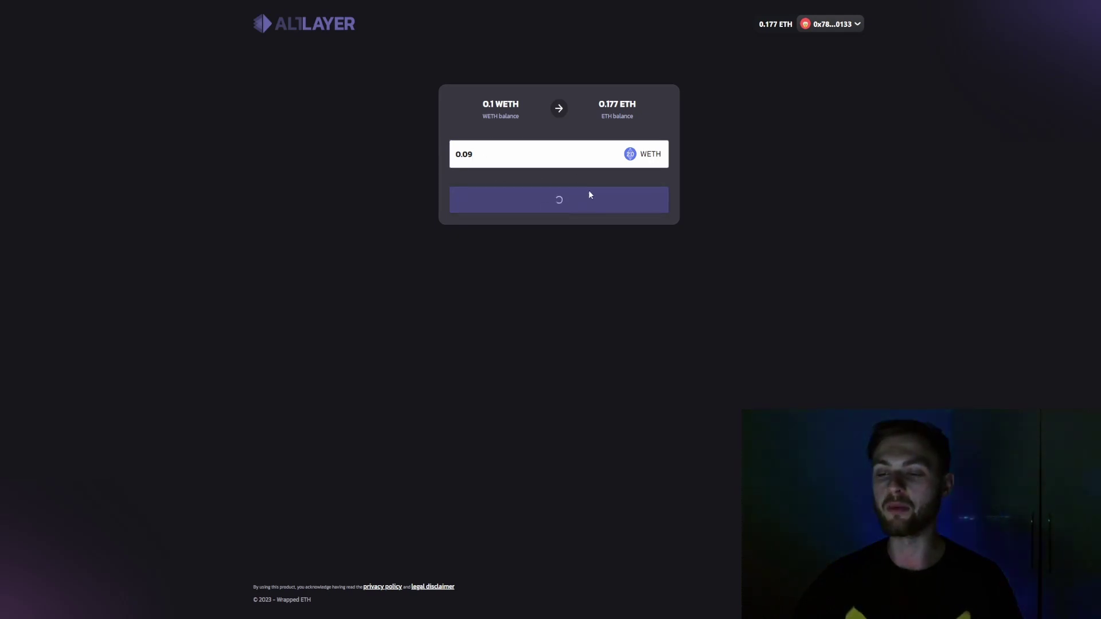
click(616, 347)
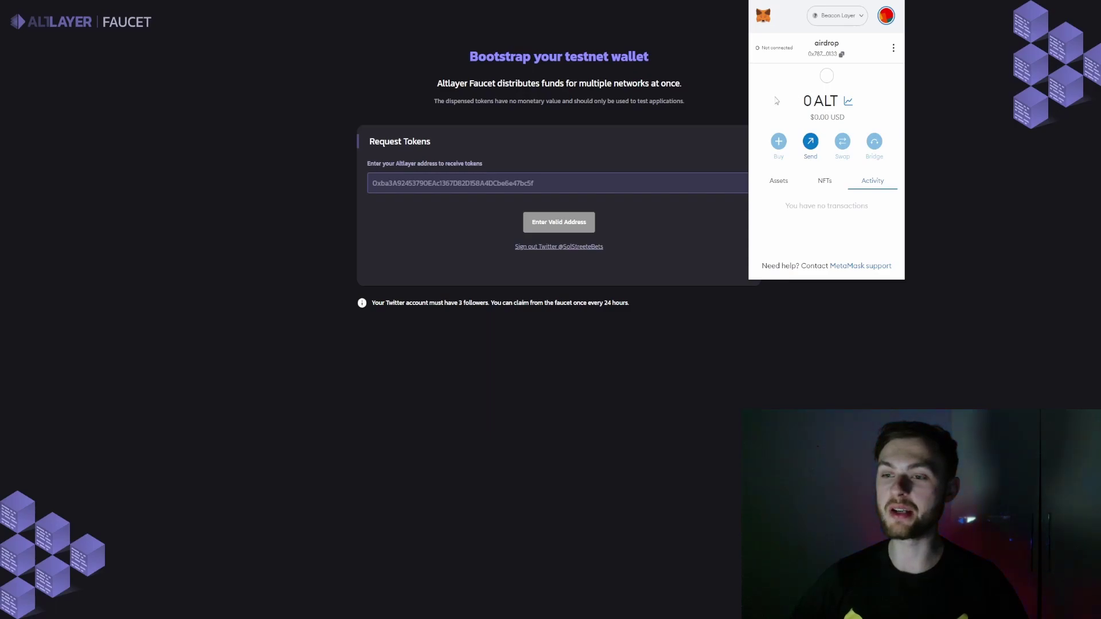
Paste the wallet address to claim test ALT, check the 3 ALT balance, then go to delegation management
click(550, 183)
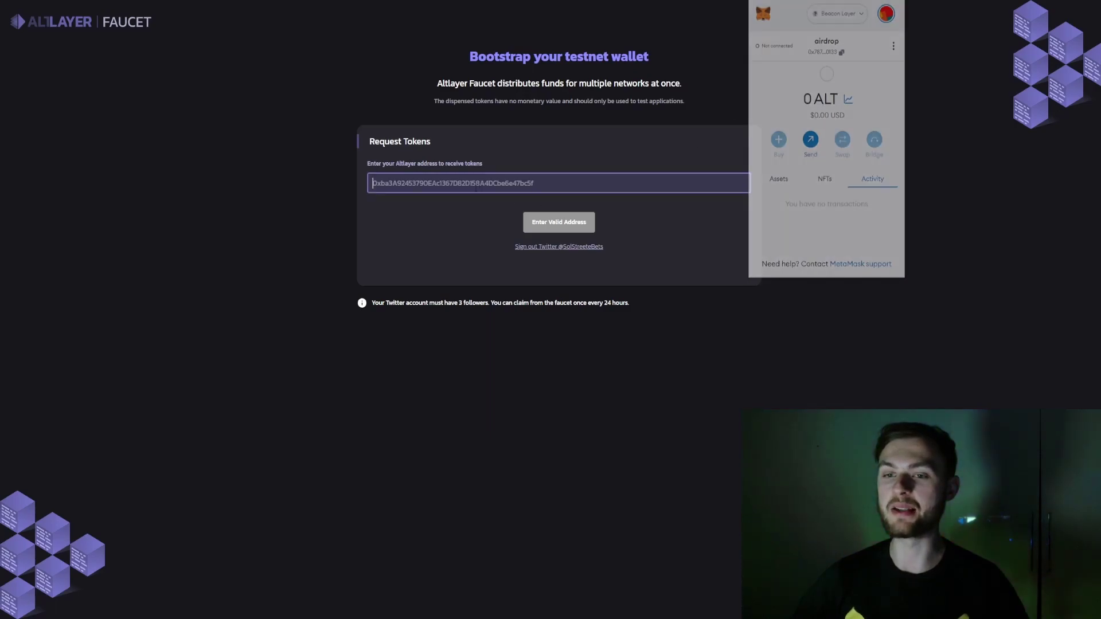
text(0x78720C64EE0d5383fdda64Fe219ef2a8aFAe0133)
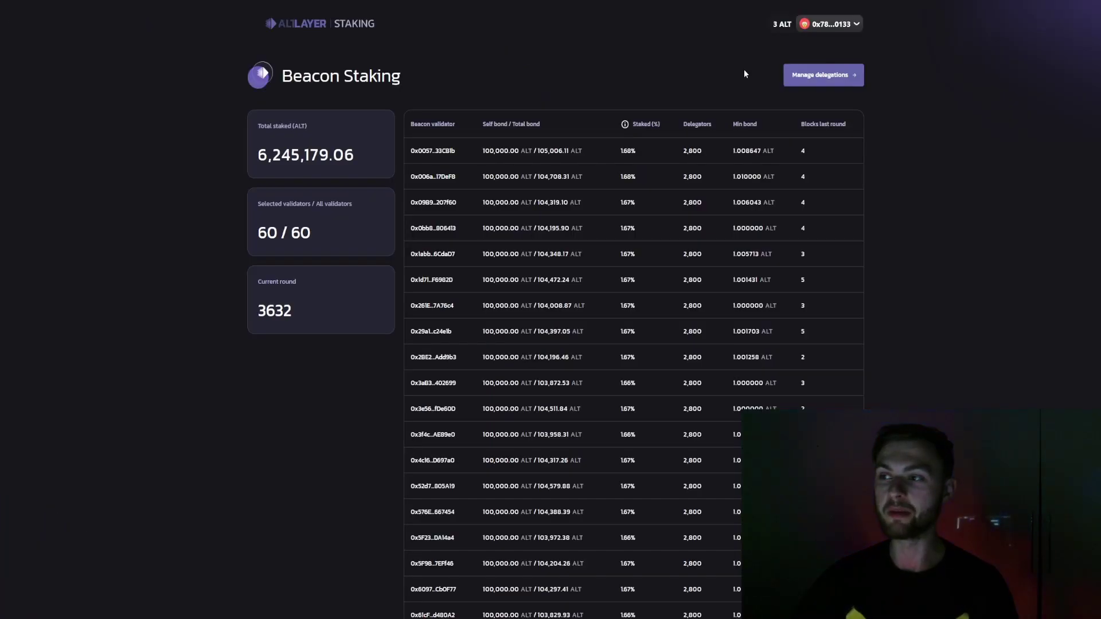
click(902, 1)
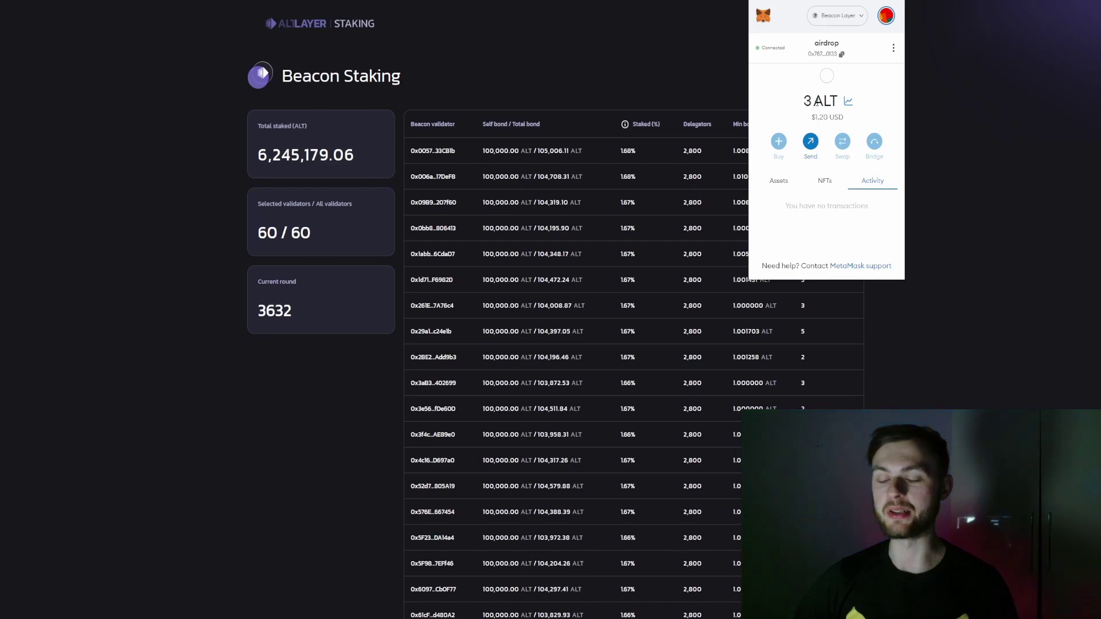
click(612, 76)
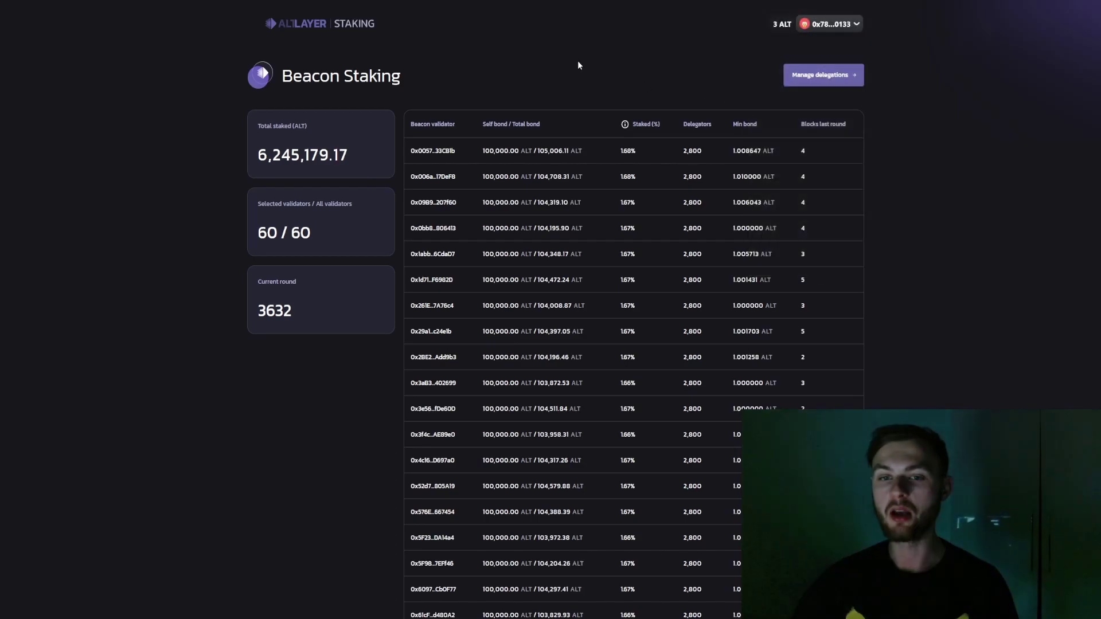
click(802, 81)
Try two validators from the list, both full at max delegators, then close the list
click(413, 147)
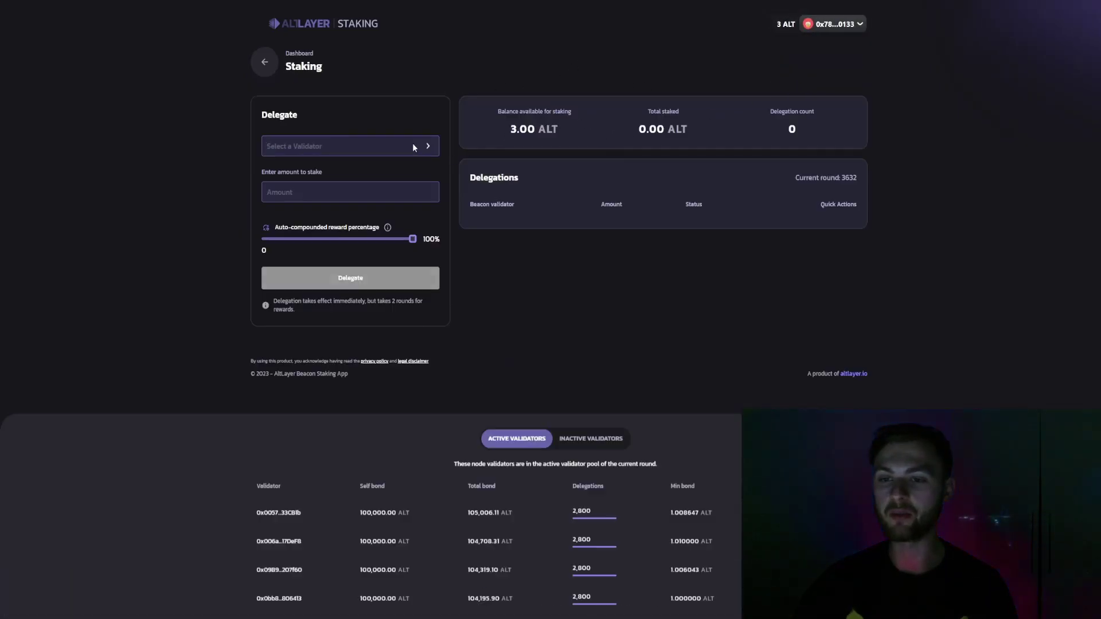
click(446, 206)
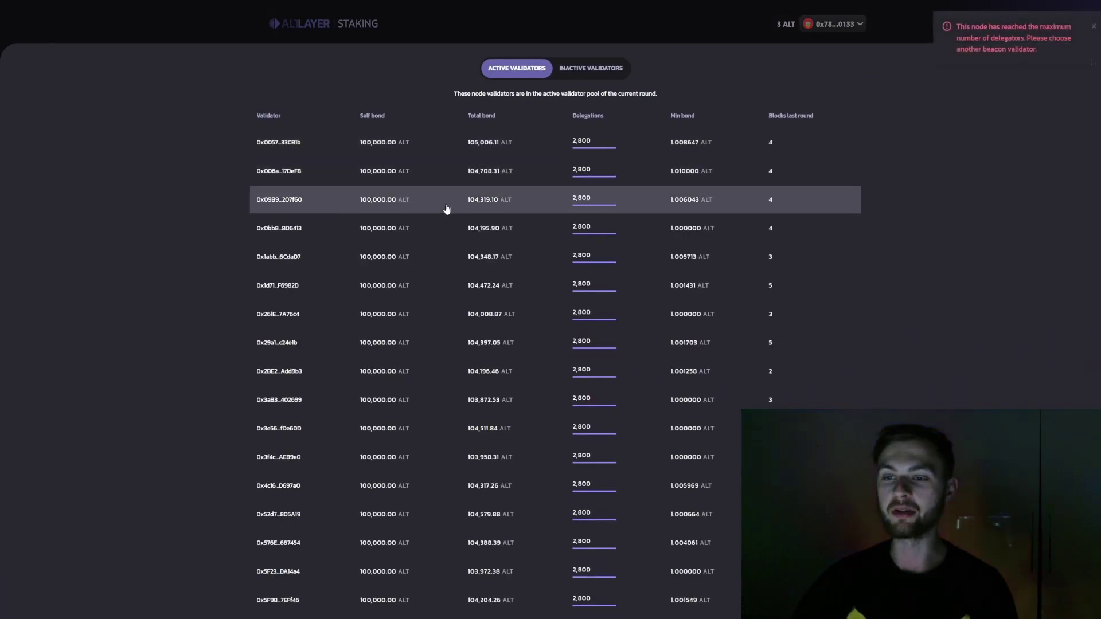
click(451, 183)
scroll(445, 234, down, 2)
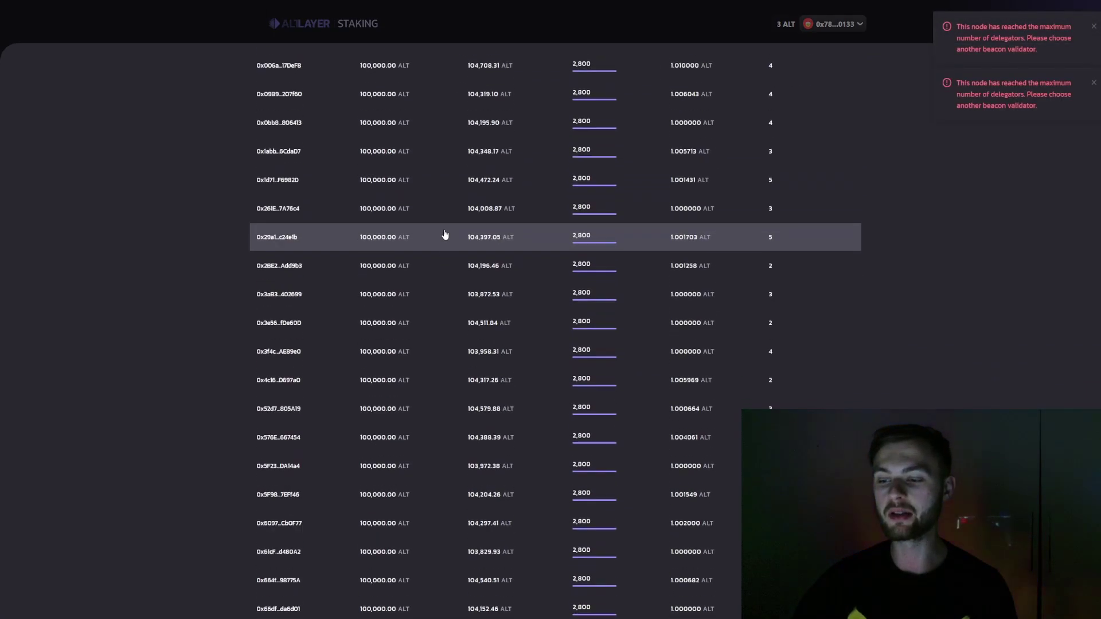
scroll(445, 234, down, 15)
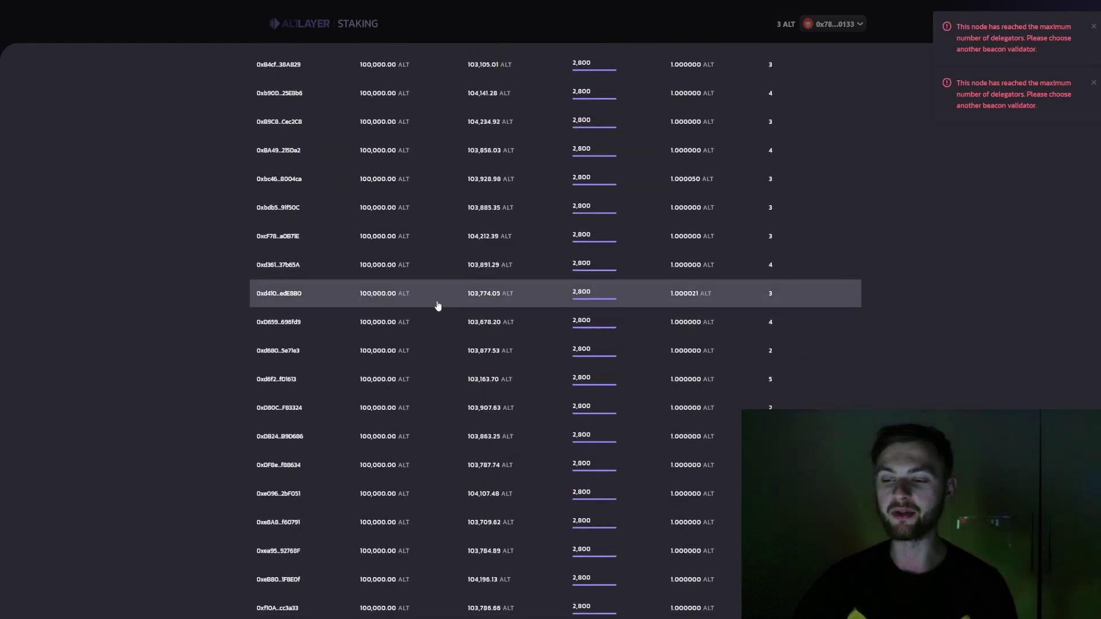
scroll(436, 292, up, 20)
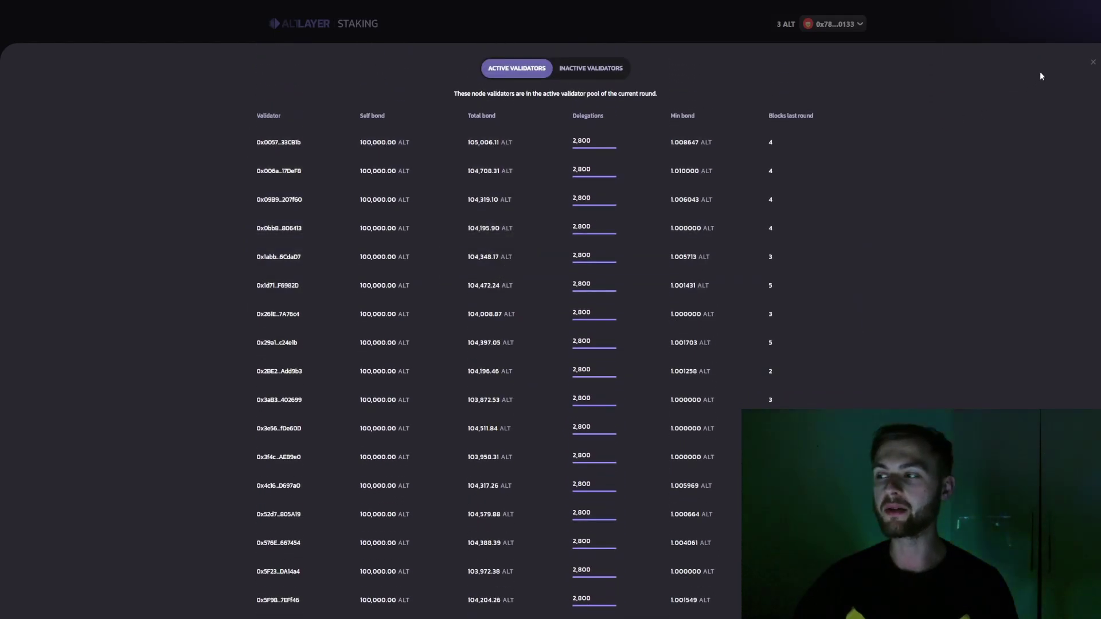
click(1094, 65)
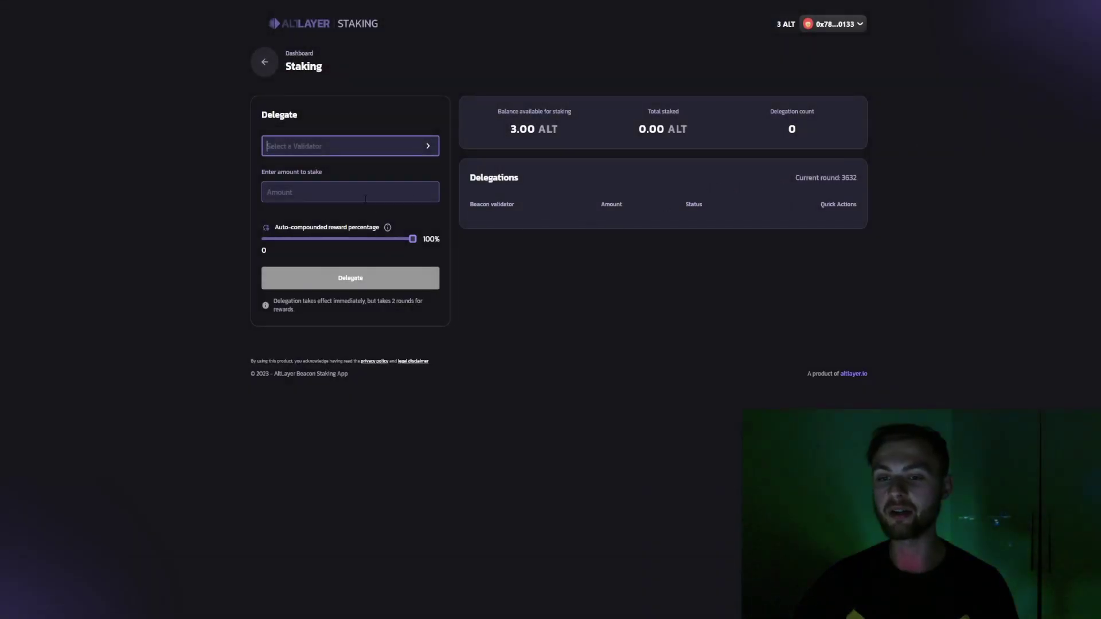